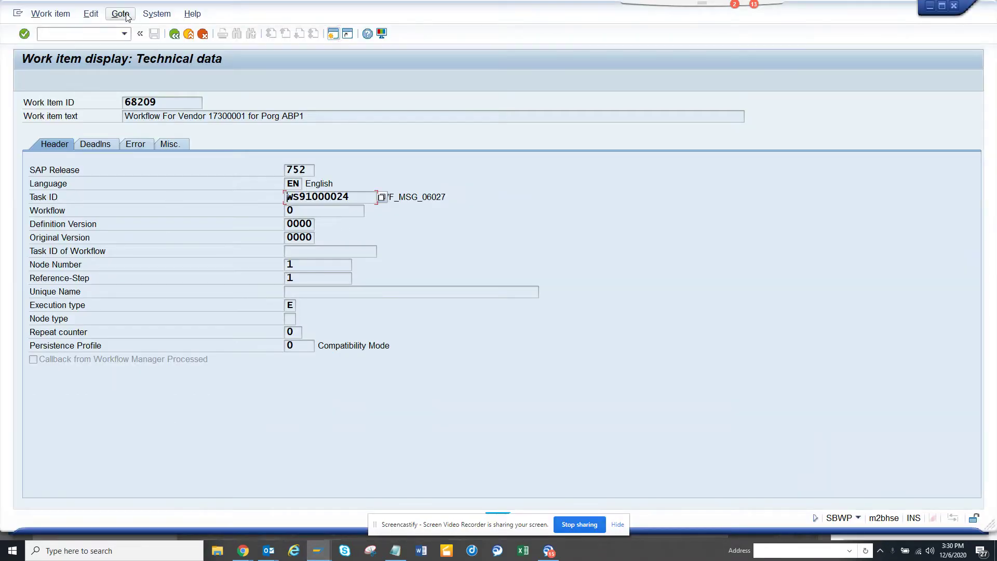
# Start entering transaction /nme21n in the command field
pyautogui.click(112, 32)
pyautogui.write('/nme')
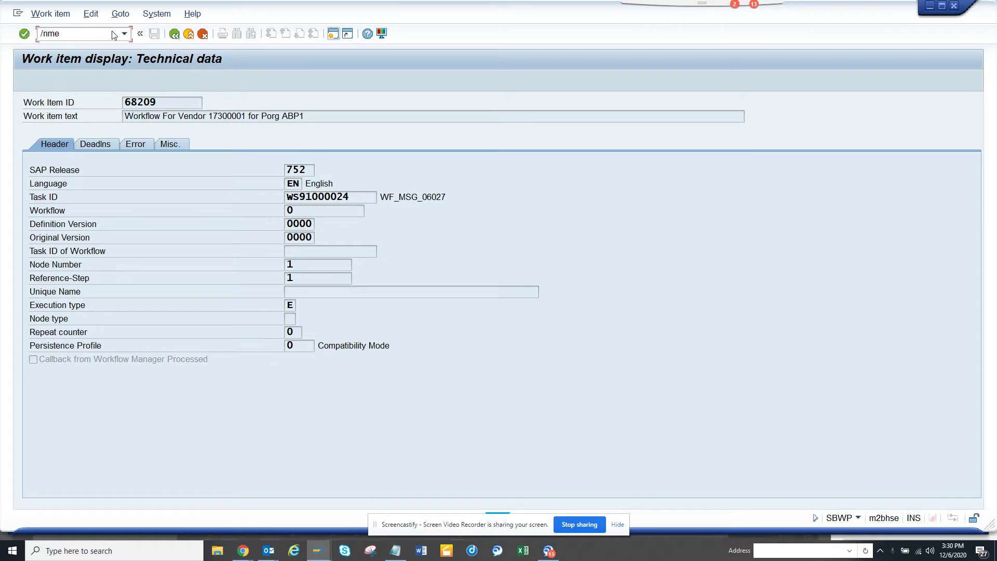
pyautogui.write('2')
# Run ME21N and set the Document Overview to list purchase orders
pyautogui.write('n')
pyautogui.press('Return')
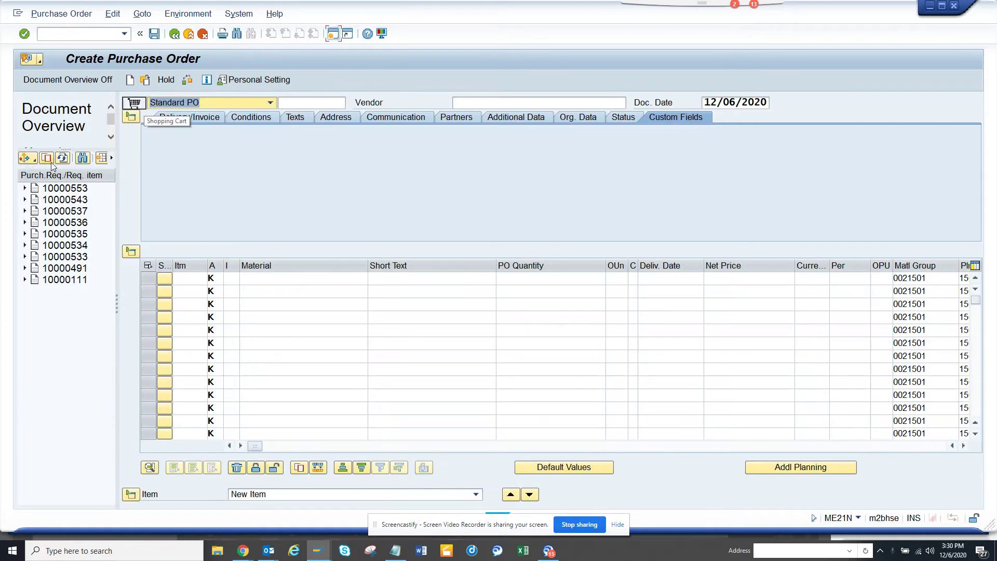
pyautogui.click(35, 160)
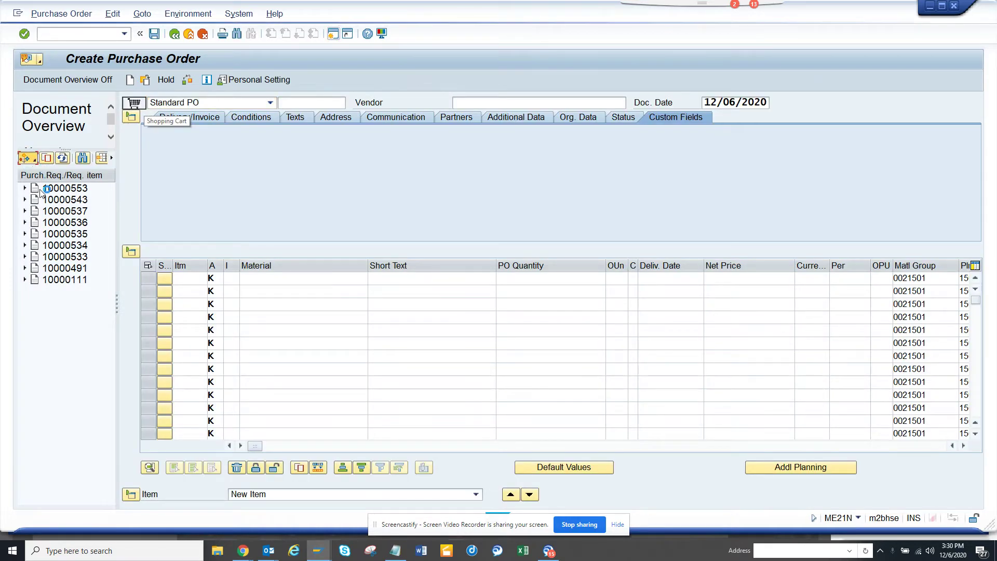
pyautogui.click(79, 315)
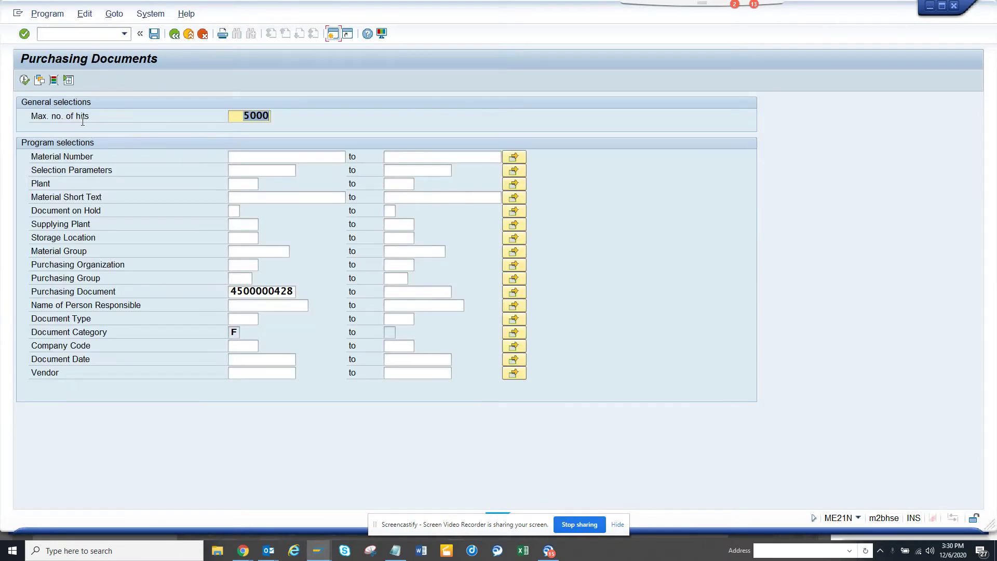
pyautogui.click(25, 80)
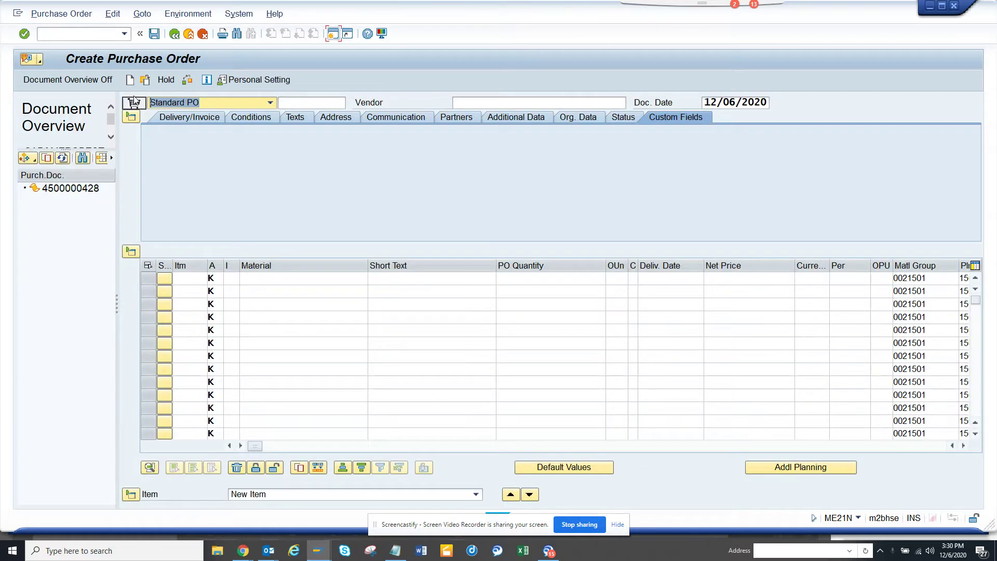
pyautogui.click(67, 190)
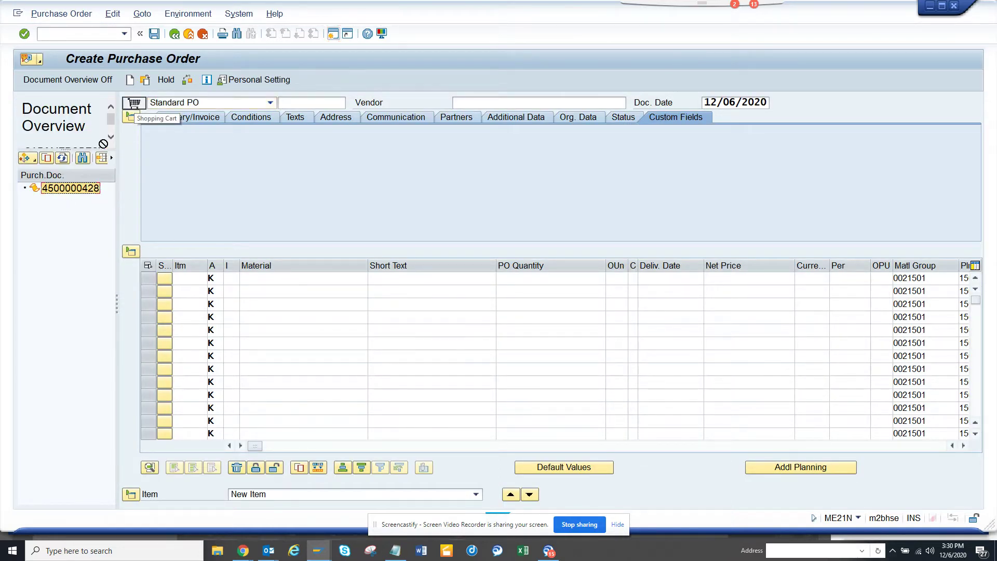
pyautogui.click(134, 104)
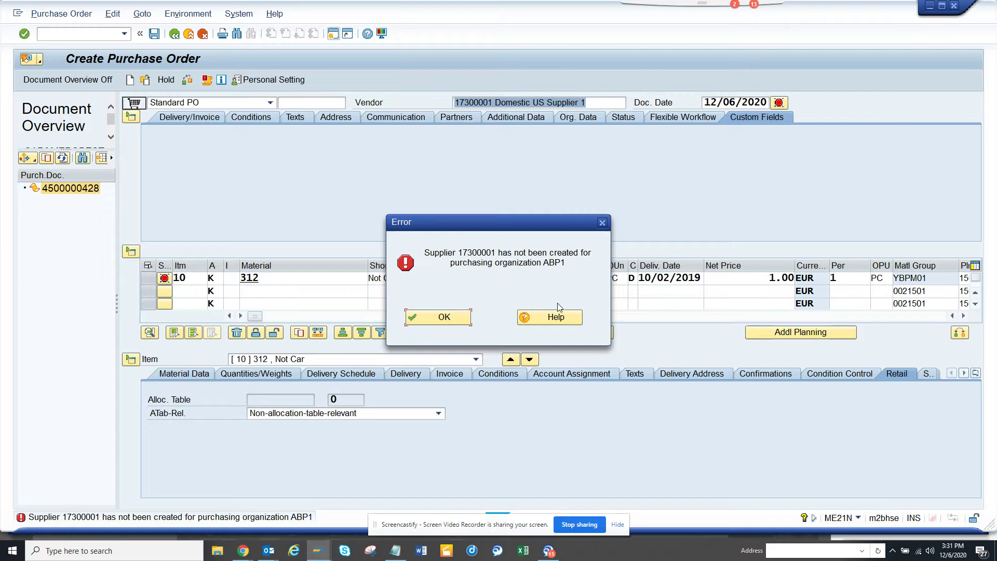
# Show the error's technical information (message 06 027), then switch to the Workflow Builder session
pyautogui.click(557, 316)
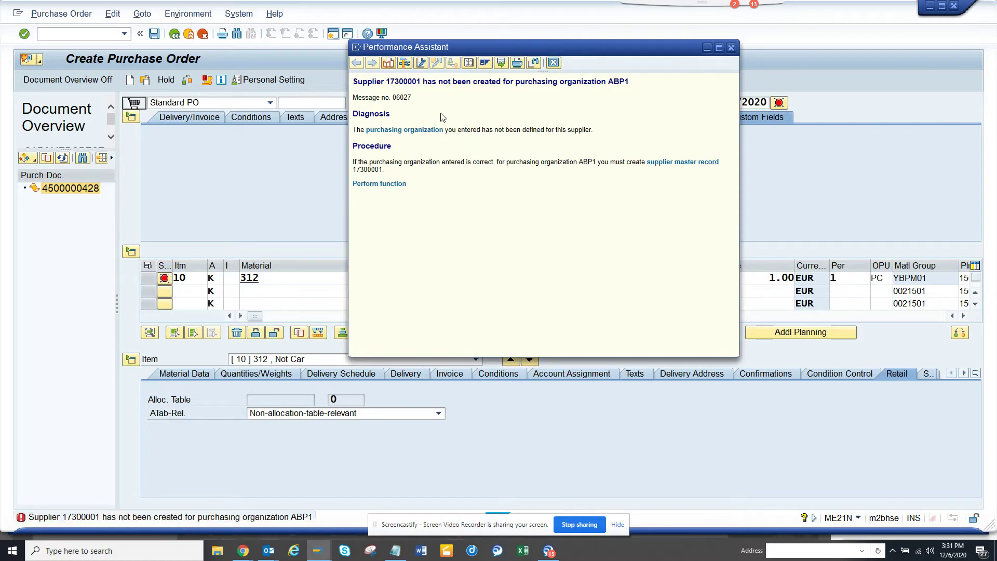
pyautogui.click(405, 63)
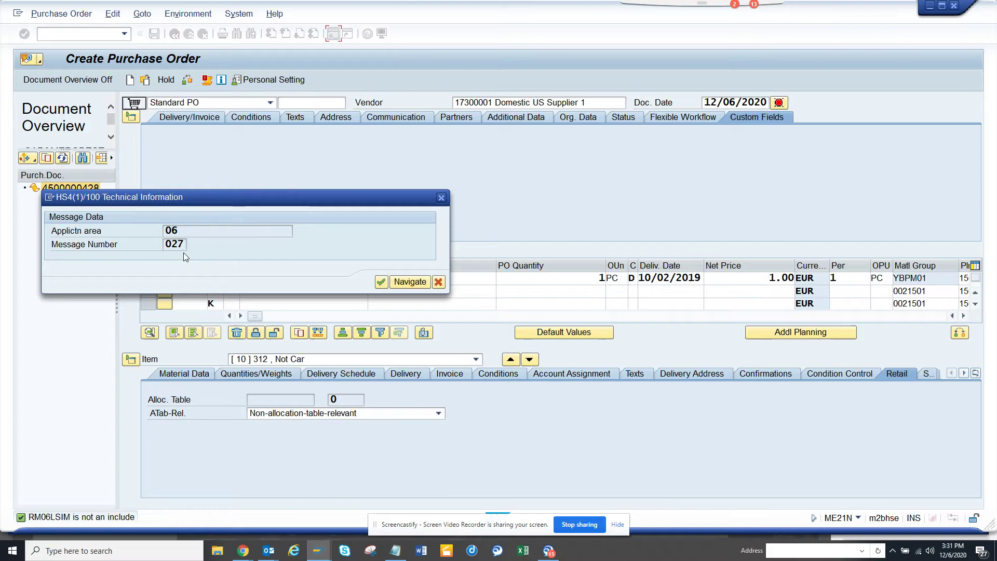
pyautogui.click(319, 551)
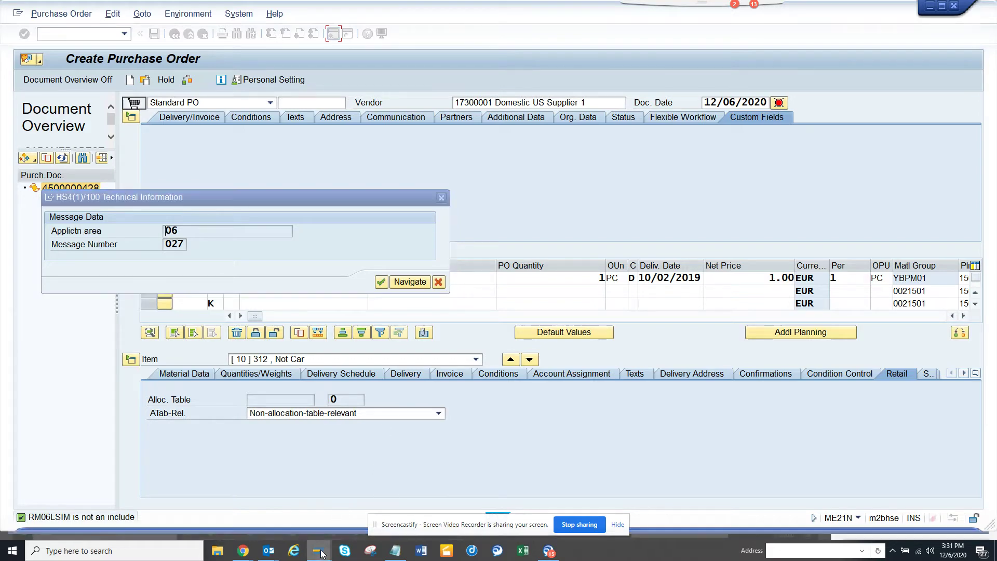
pyautogui.click(355, 502)
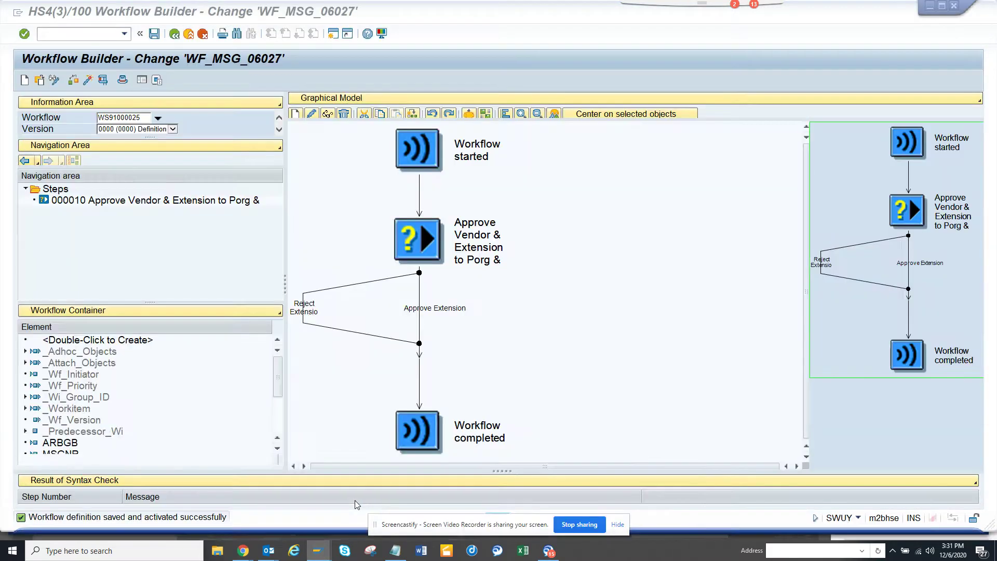
# Run transaction SWUY to start the message-to-workflow linkage wizard
pyautogui.click(107, 34)
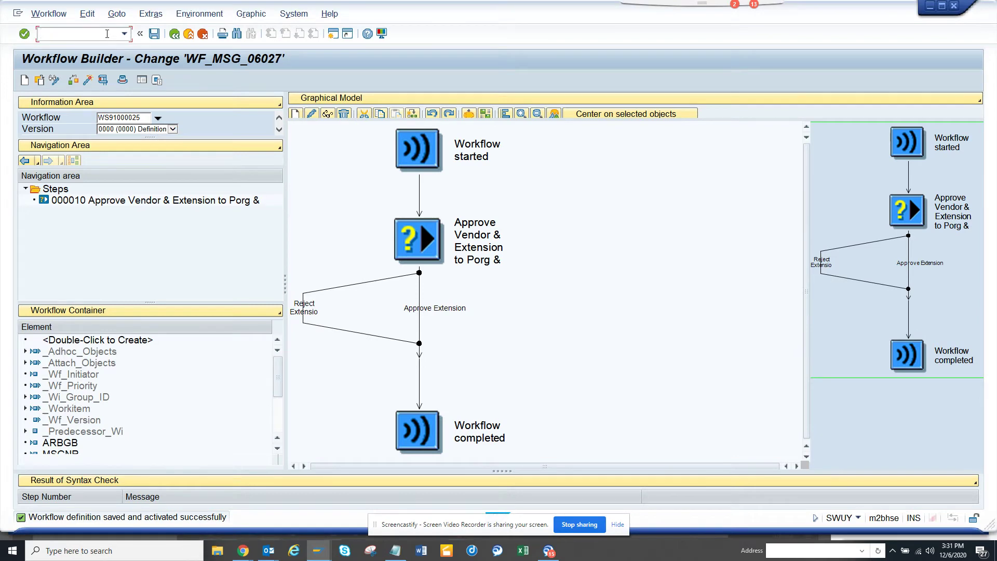
pyautogui.write('/npft')
pyautogui.press('BackSpace')
pyautogui.press('BackSpace')
pyautogui.press('BackSpace')
pyautogui.write('swuy')
pyautogui.press('Return')
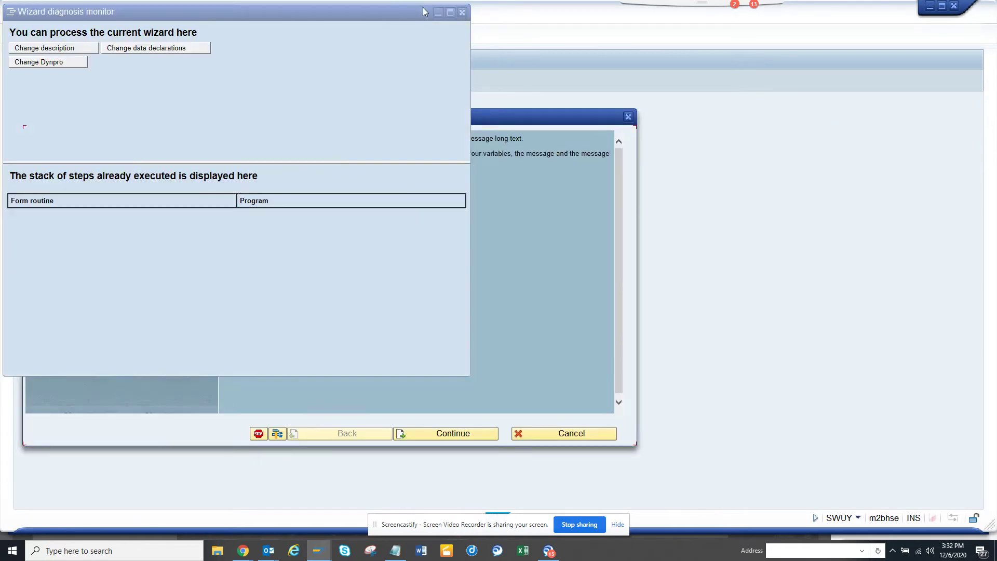
# Close the diagnosis monitor and enter message area 06 and number 027 in the wizard
pyautogui.click(438, 12)
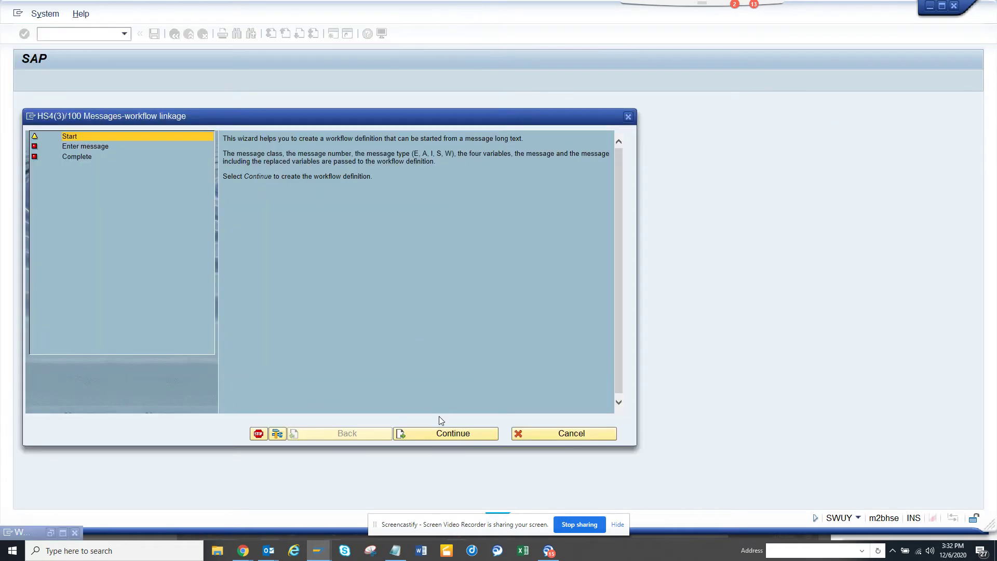
pyautogui.click(443, 433)
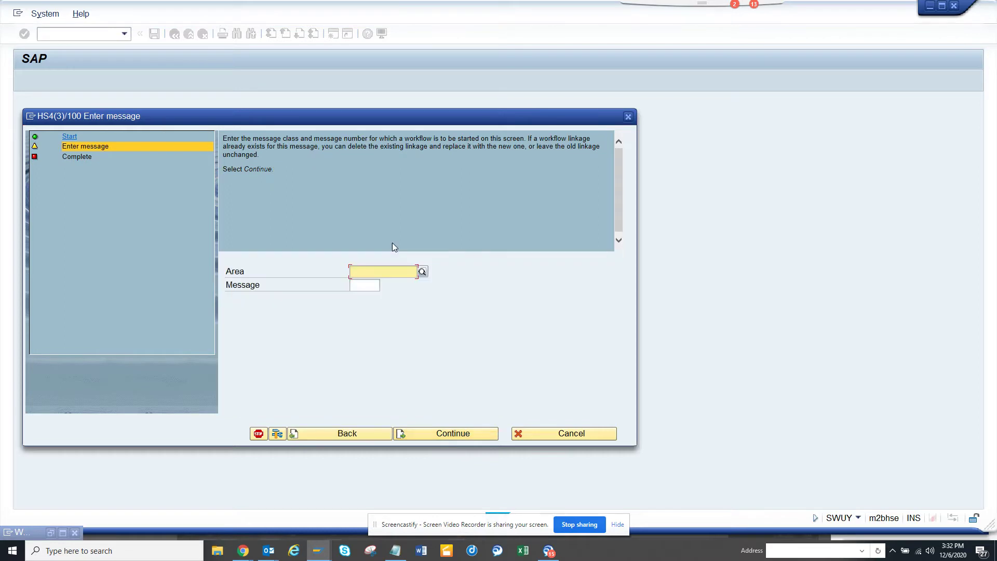
pyautogui.click(378, 272)
pyautogui.click(370, 286)
pyautogui.click(370, 286)
pyautogui.click(363, 294)
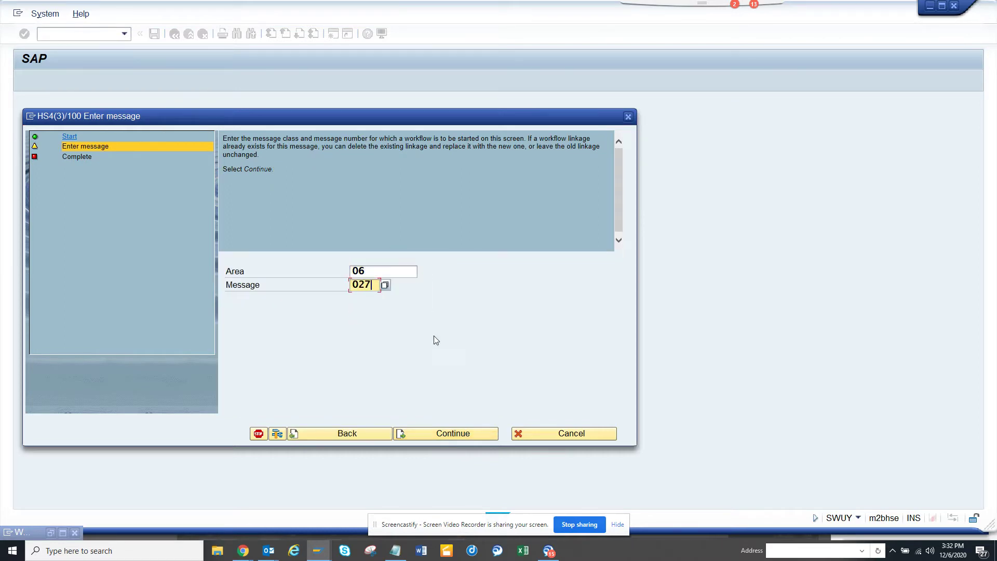
# Verify the number against the error help, replace the existing assignment and complete the wizard
pyautogui.click(402, 433)
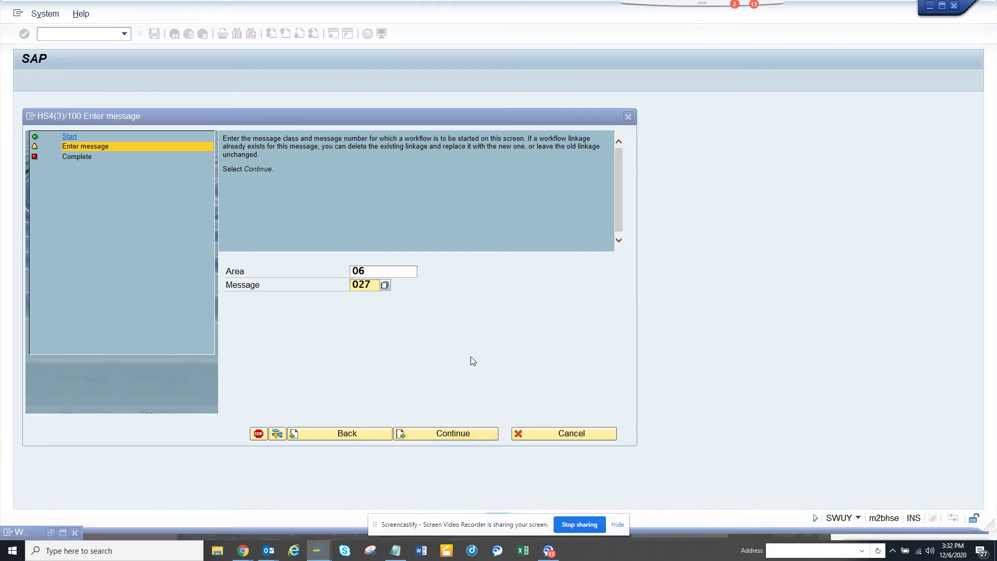
pyautogui.hotkey('alt', 'Tab')
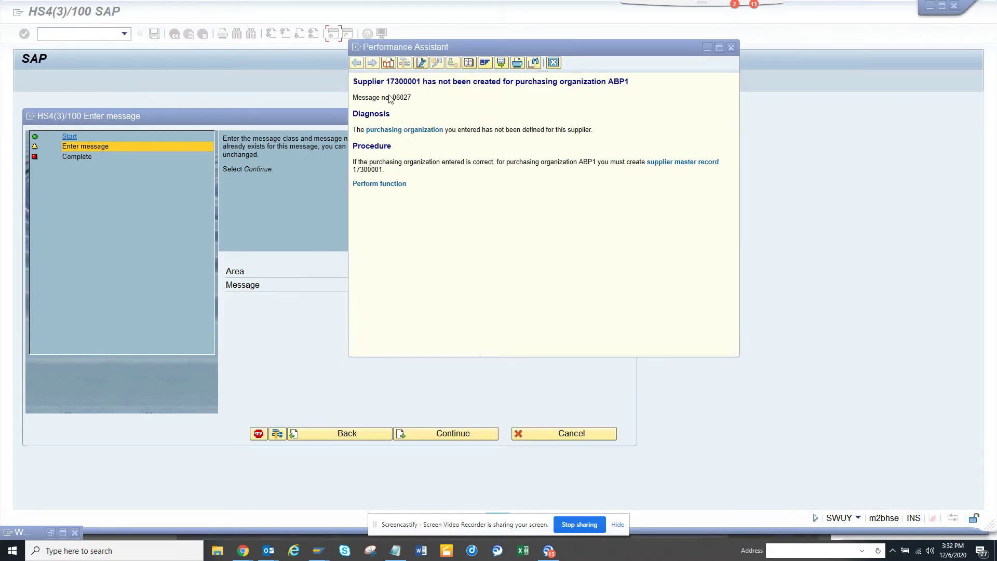
pyautogui.click(393, 101)
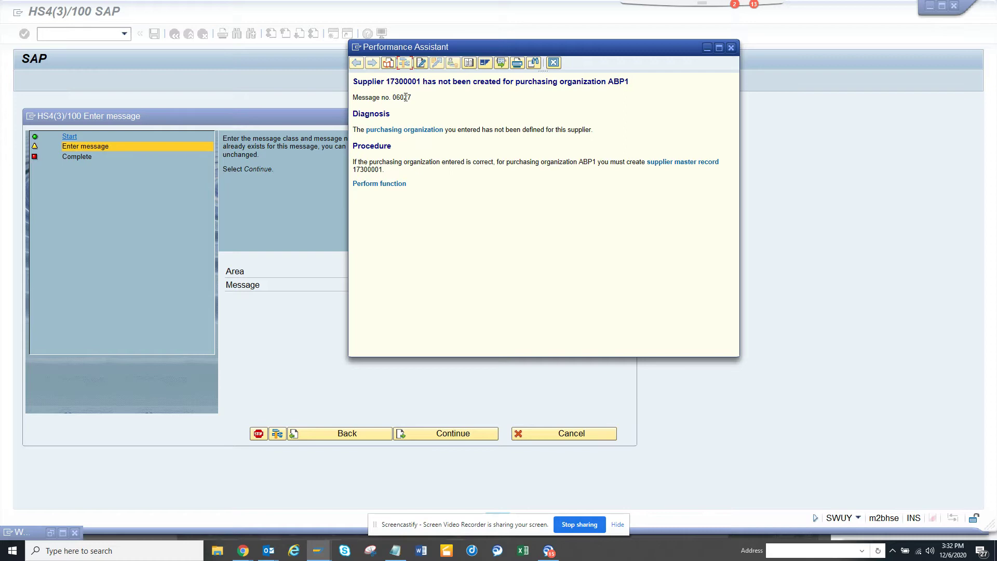
pyautogui.hotkey('alt', 'Tab')
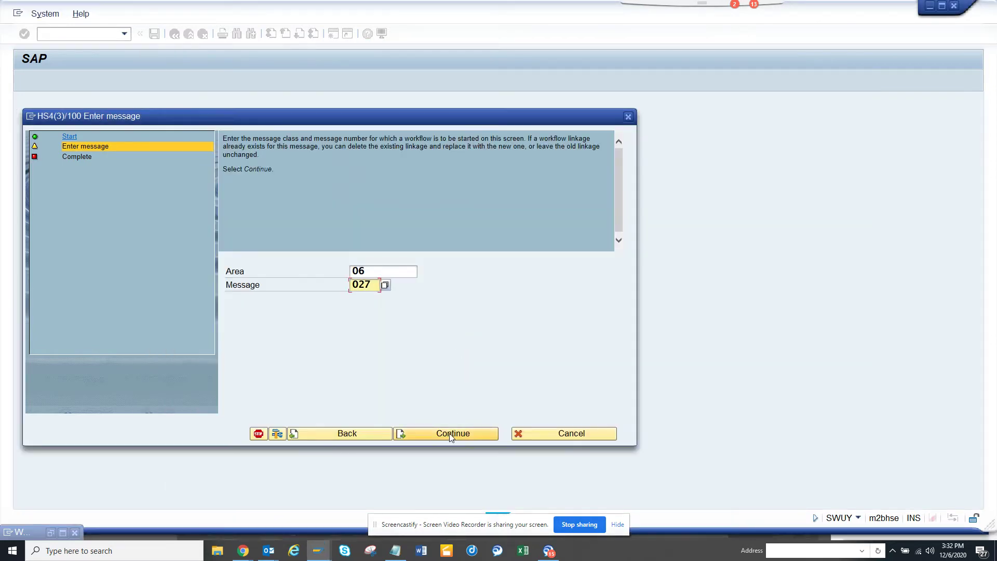
pyautogui.click(451, 435)
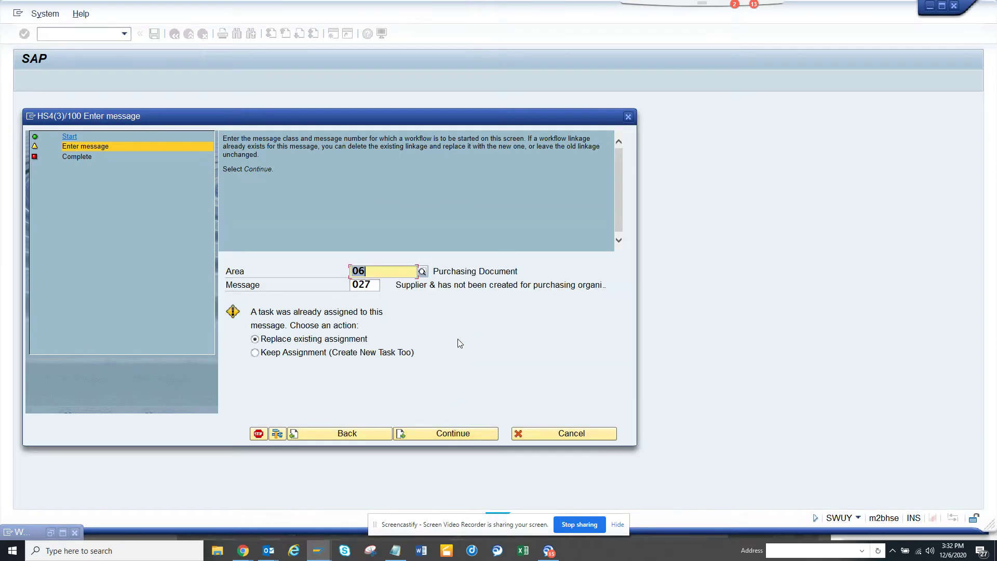
pyautogui.click(437, 430)
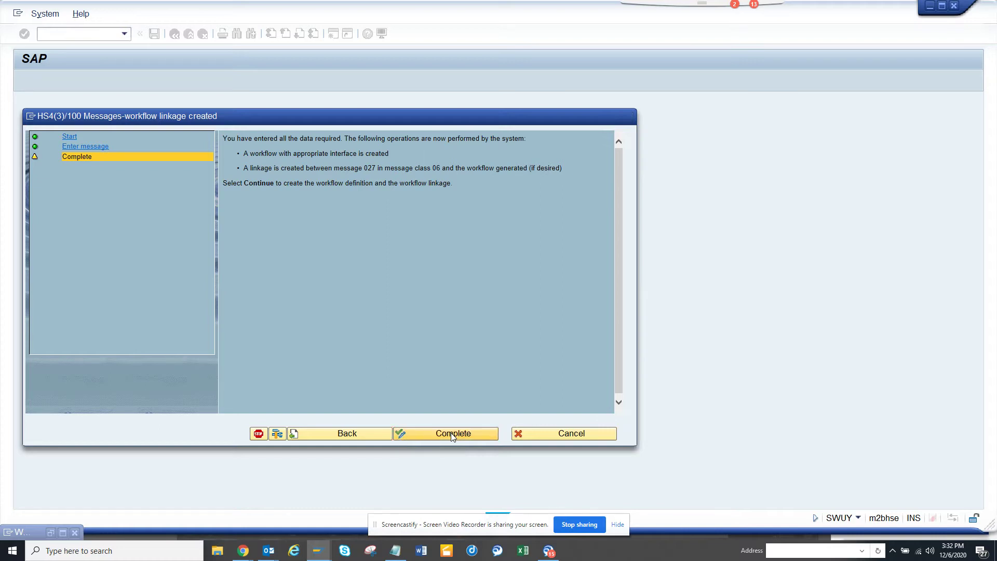
pyautogui.click(453, 435)
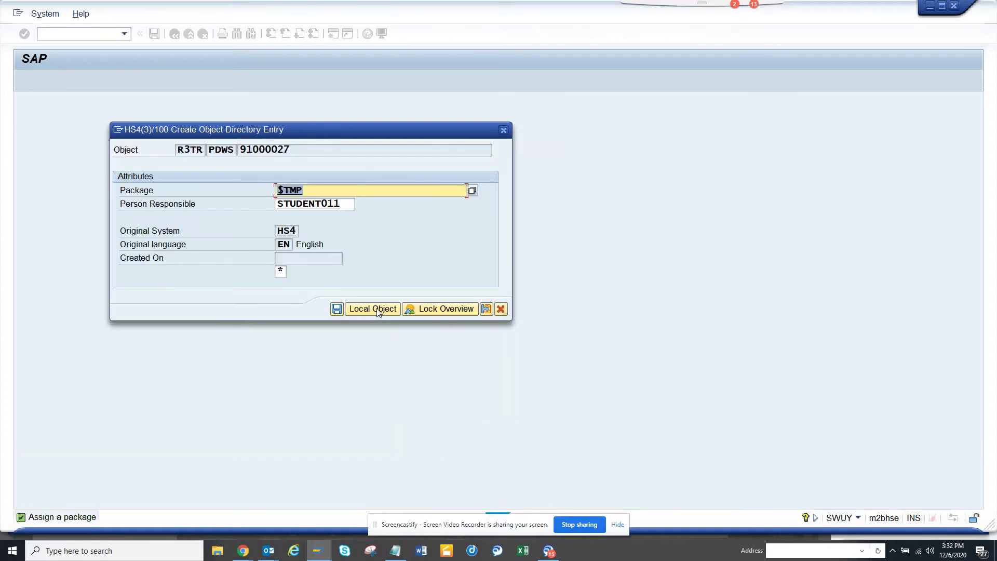
# Save the workflow as a local object and begin the work item text 'Workflow for Vendor &MSGV1&'
pyautogui.click(337, 309)
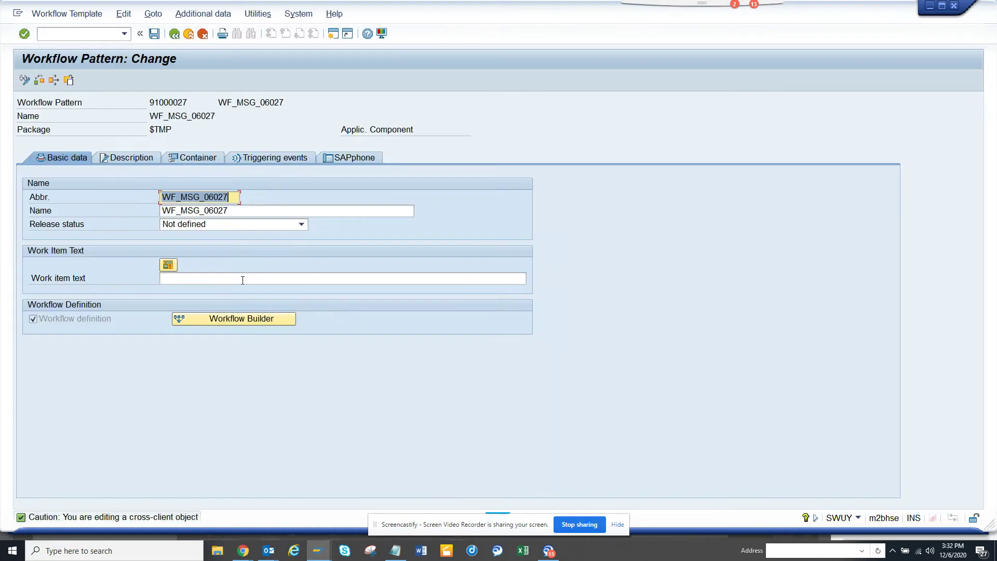
pyautogui.click(242, 280)
pyautogui.write('Workfl')
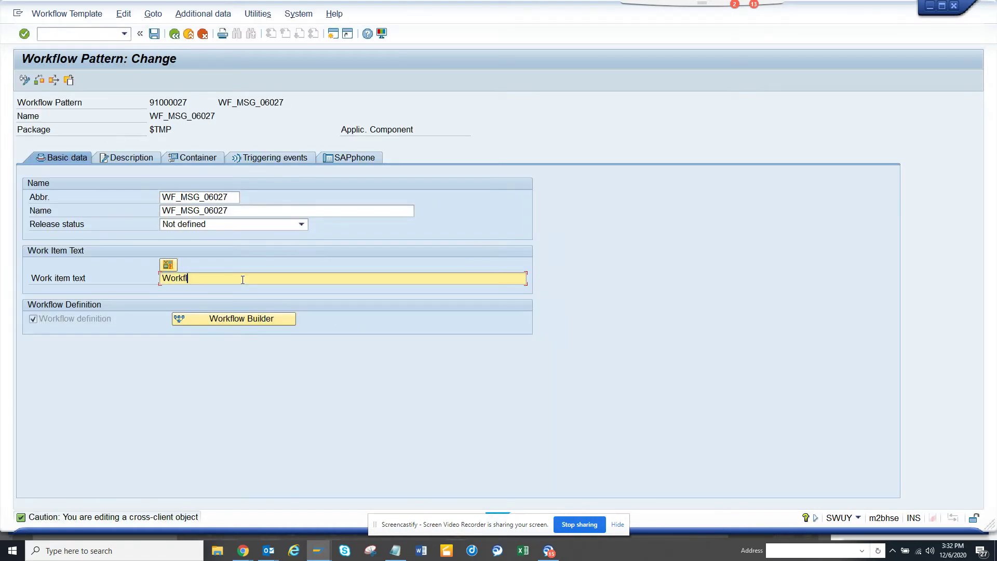
pyautogui.write('ow for Vendor')
pyautogui.press('Return')
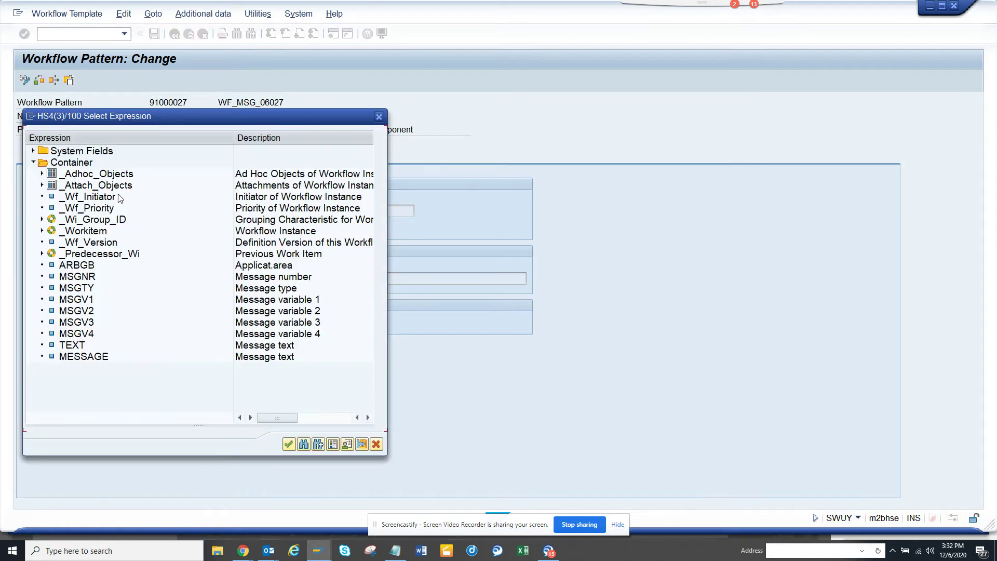
pyautogui.click(84, 303)
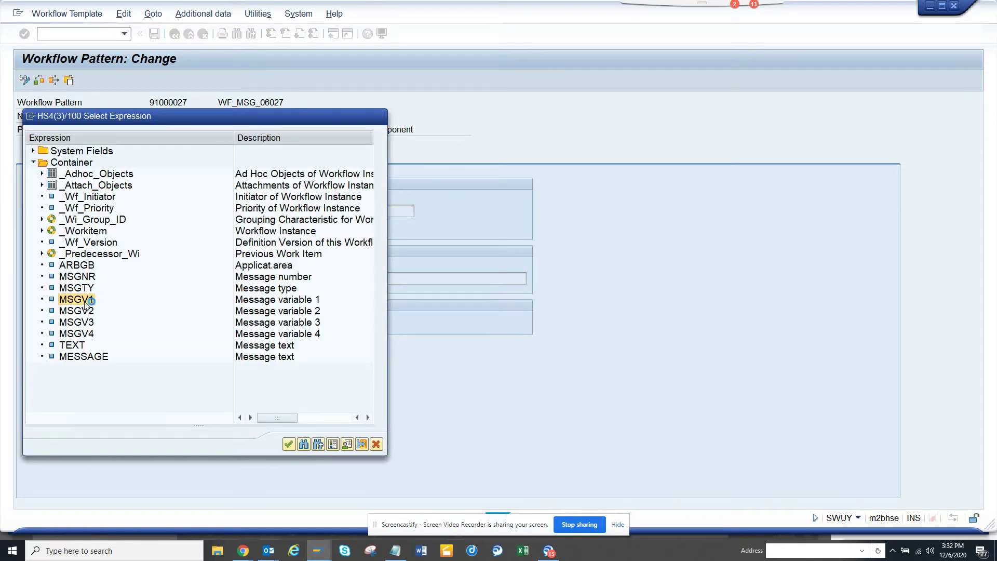
pyautogui.doubleClick(85, 304)
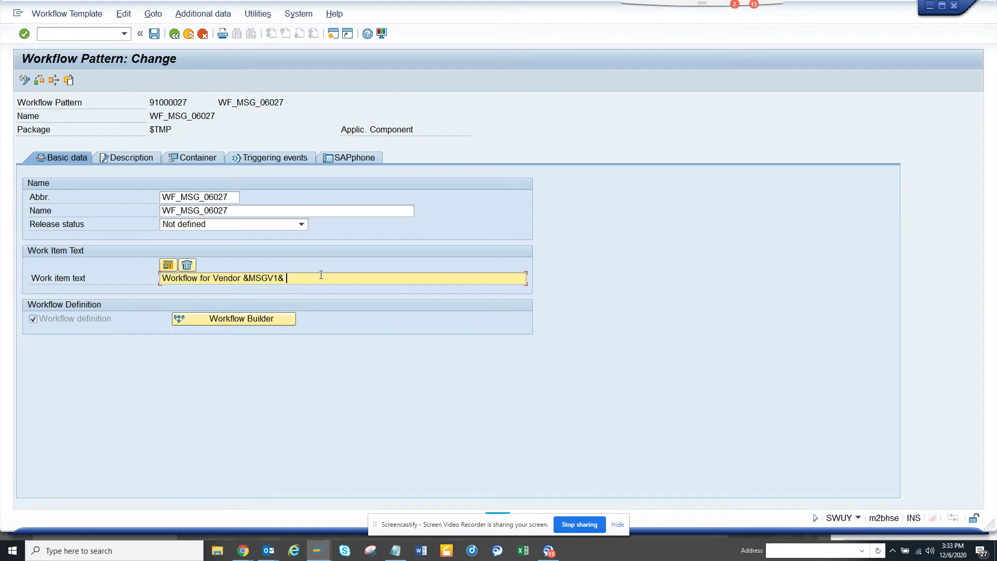
# Finish the text with 'Extension for Purchase Org &MSGV2&' and save the workflow template
pyautogui.write('for')
pyautogui.press('BackSpace')
pyautogui.press('BackSpace')
pyautogui.press('BackSpace')
pyautogui.write('Extension for Purchase Org')
pyautogui.click(168, 264)
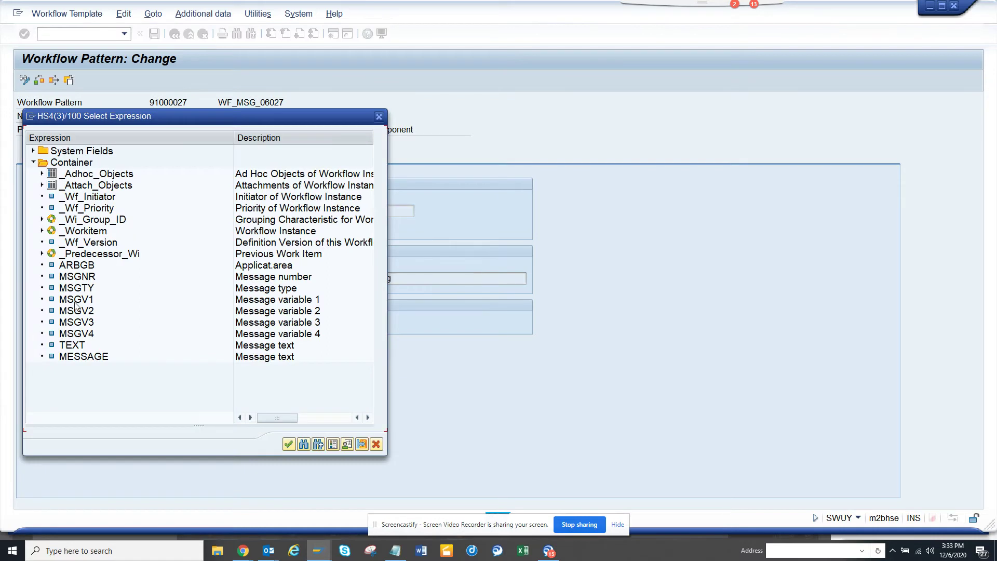
pyautogui.doubleClick(78, 311)
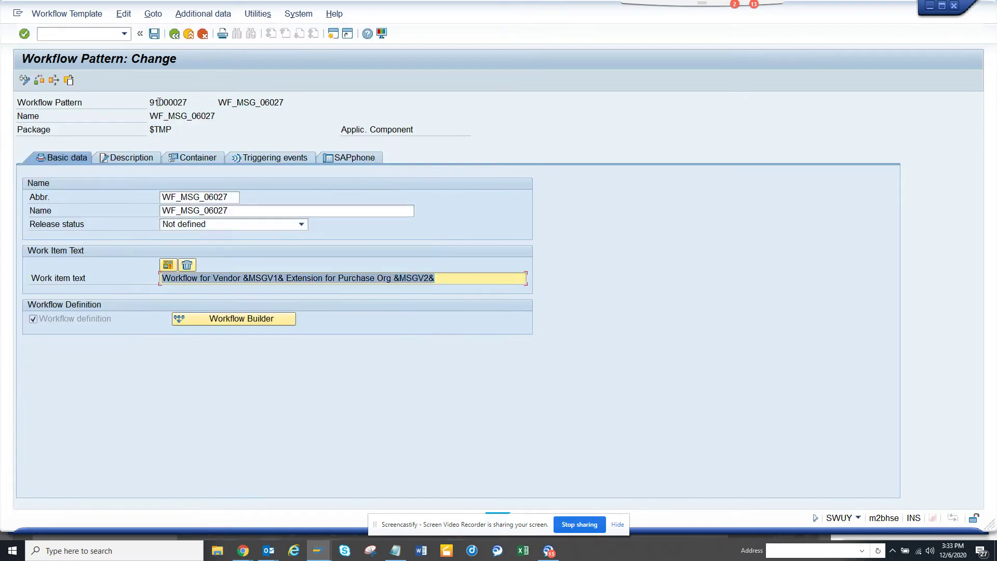
pyautogui.click(155, 34)
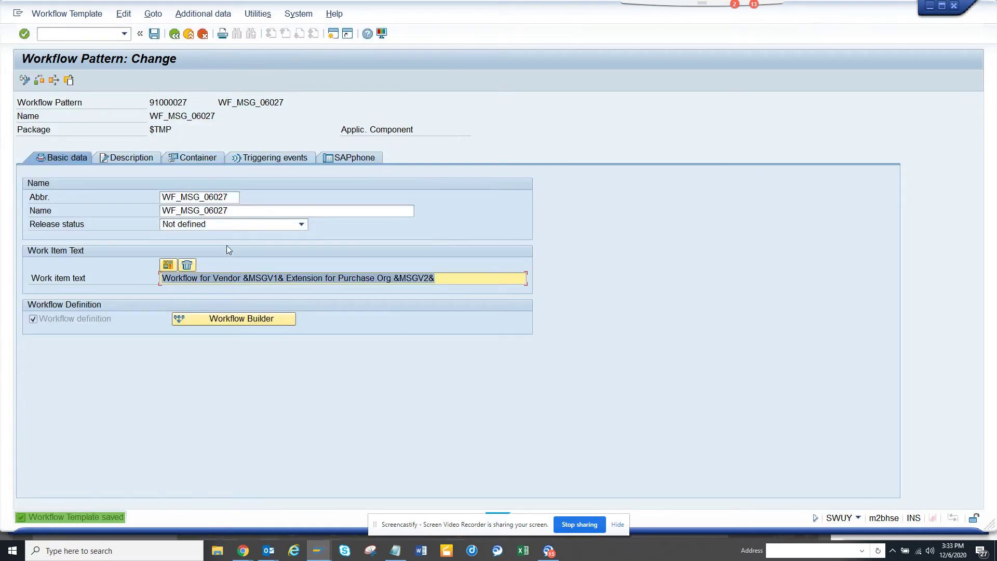
pyautogui.click(229, 318)
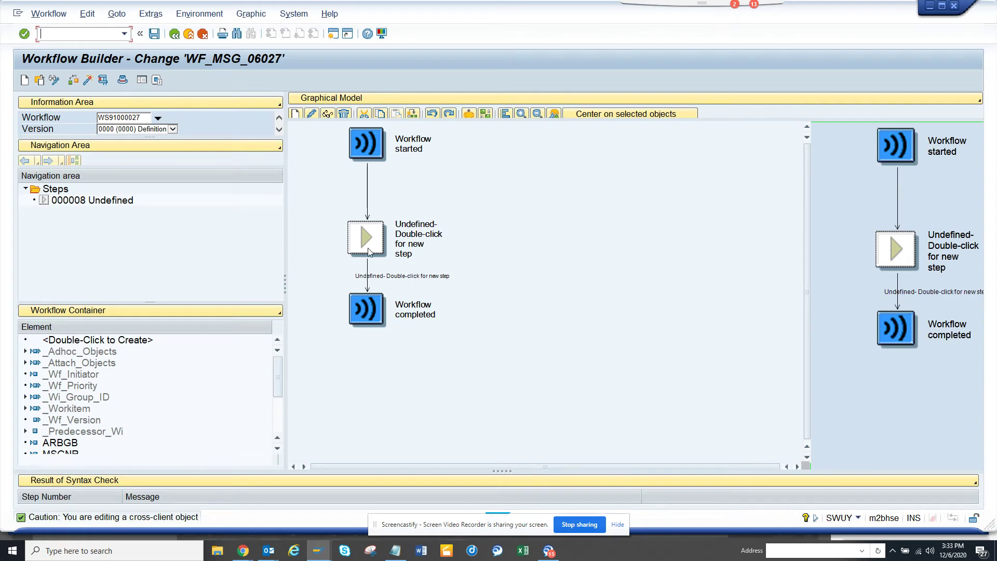
# Replace the undefined step with a new User Decision step
pyautogui.rightClick(379, 252)
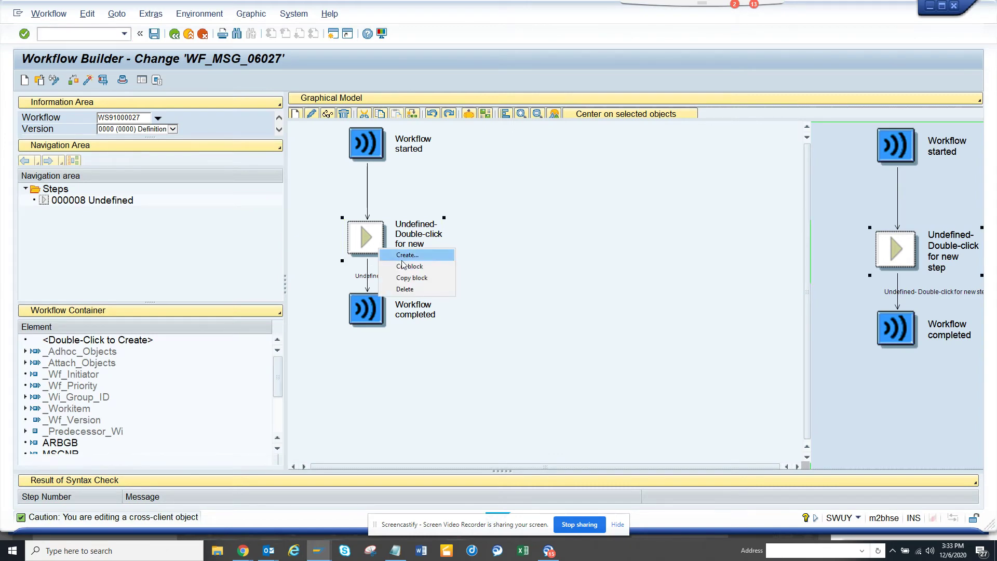
pyautogui.click(402, 260)
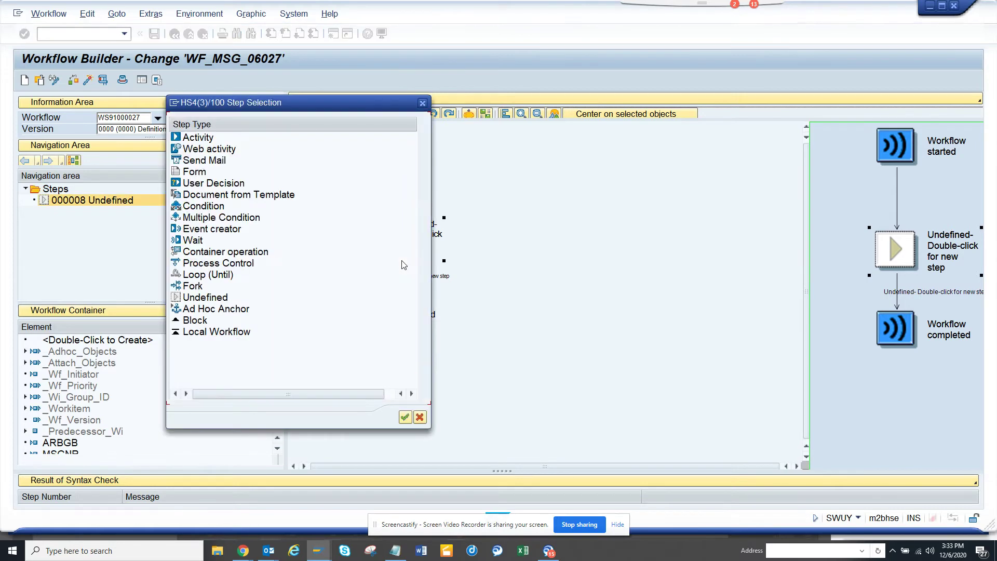
pyautogui.moveTo(349, 108); pyautogui.dragTo(689, 123)
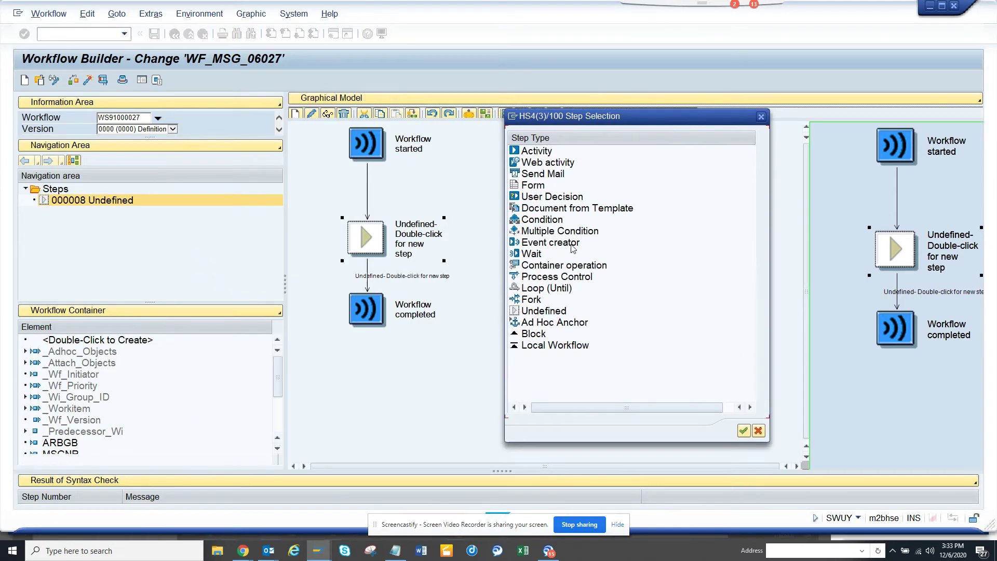
pyautogui.click(551, 198)
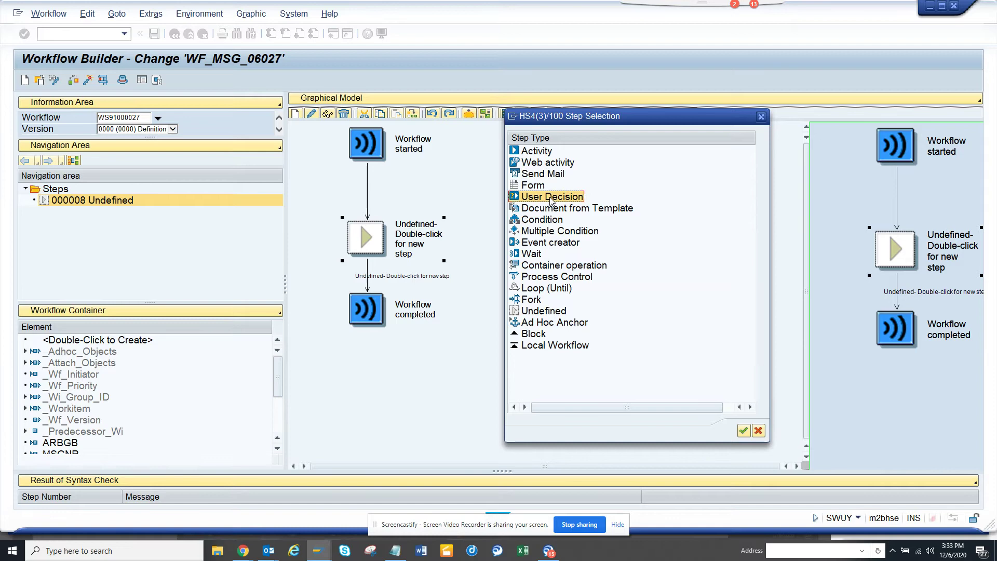
pyautogui.doubleClick(550, 198)
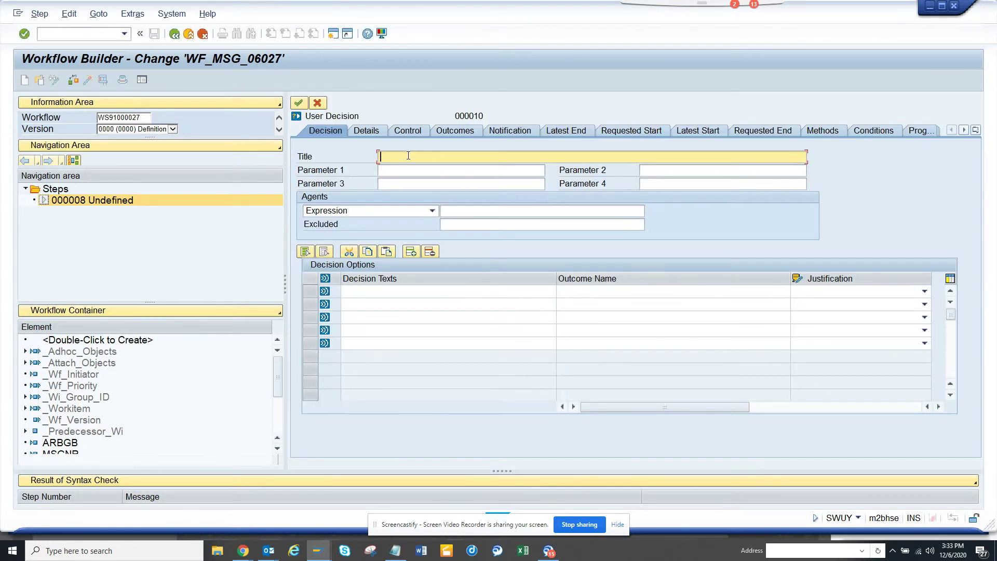
# Type 'Approve Vendor & Extension for Purchase Org &' as the decision step title
pyautogui.write('Approve Vendor & Extension for')
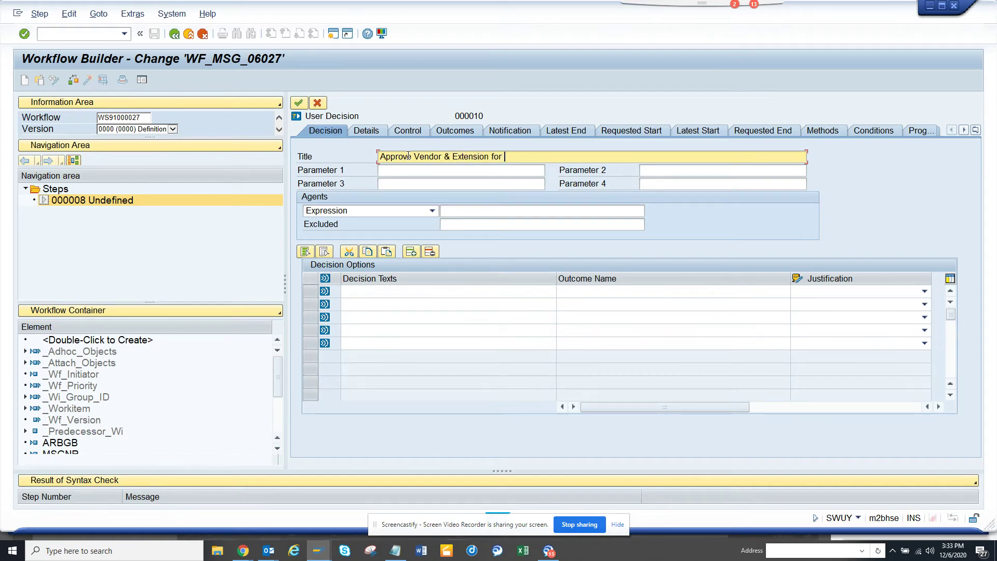
pyautogui.write(' Purchase Org &')
# Set decision Parameter 1 to &MSGV1& and Parameter 2 to &MSGV2&
pyautogui.click(414, 167)
pyautogui.click(550, 171)
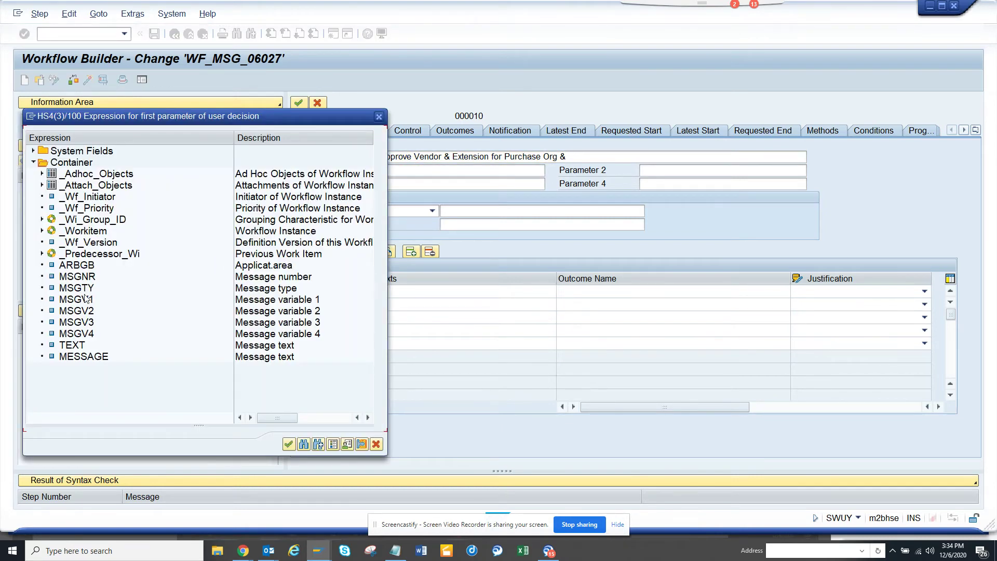
pyautogui.press('Escape')
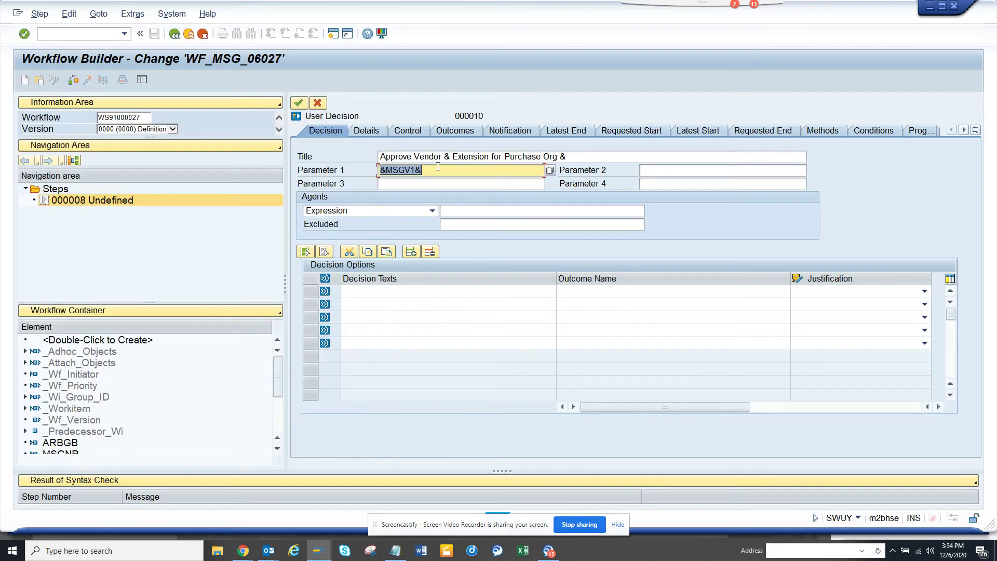
pyautogui.click(644, 174)
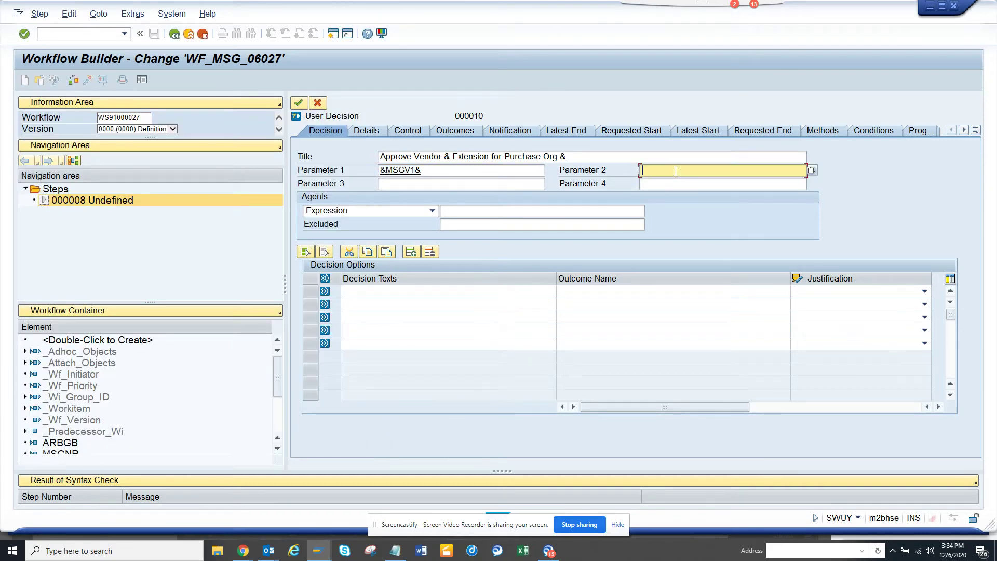
pyautogui.click(810, 169)
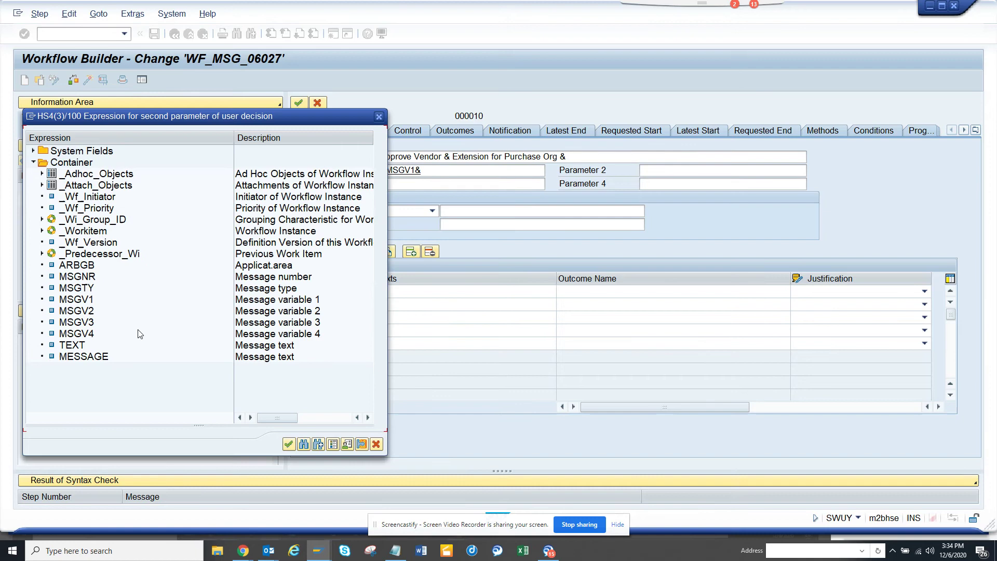
pyautogui.doubleClick(91, 314)
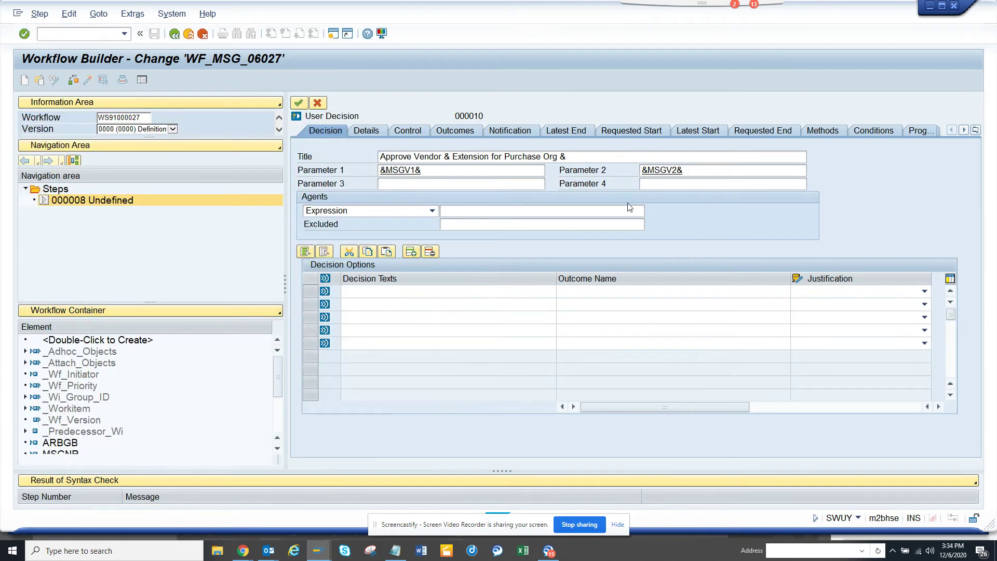
# Make the workflow initiator (&_WF_INITIATOR&) the step's agent
pyautogui.click(449, 209)
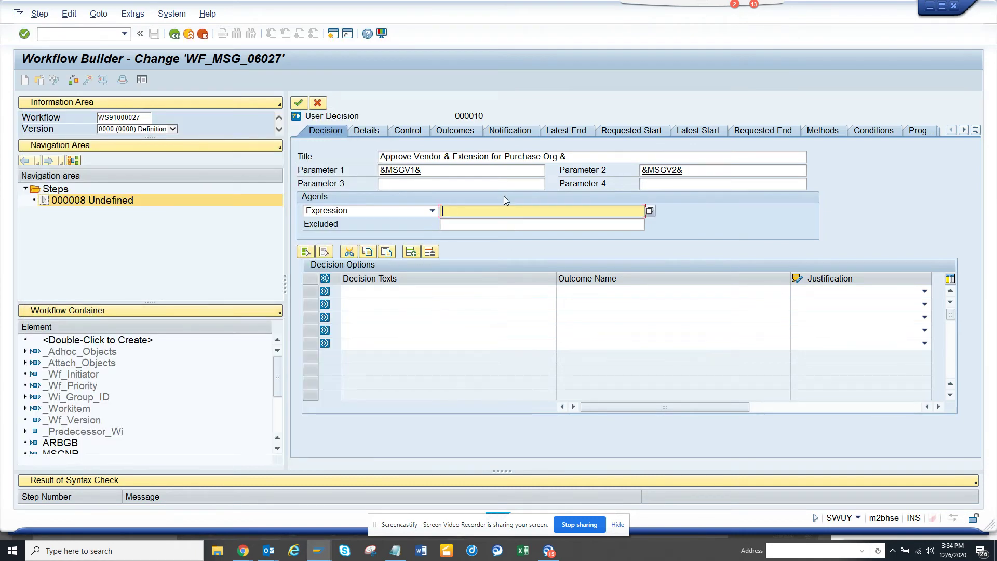
pyautogui.click(650, 210)
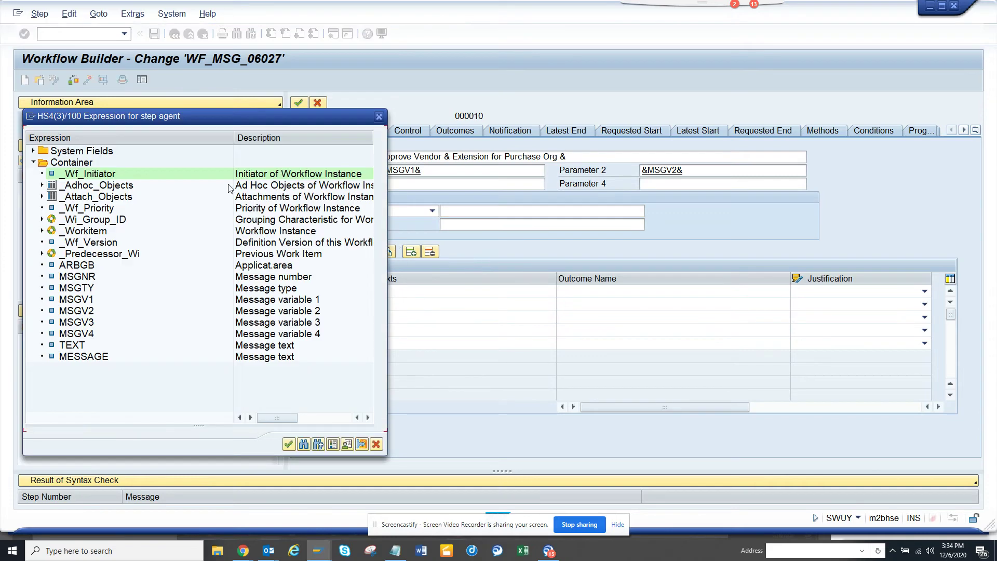
pyautogui.doubleClick(111, 173)
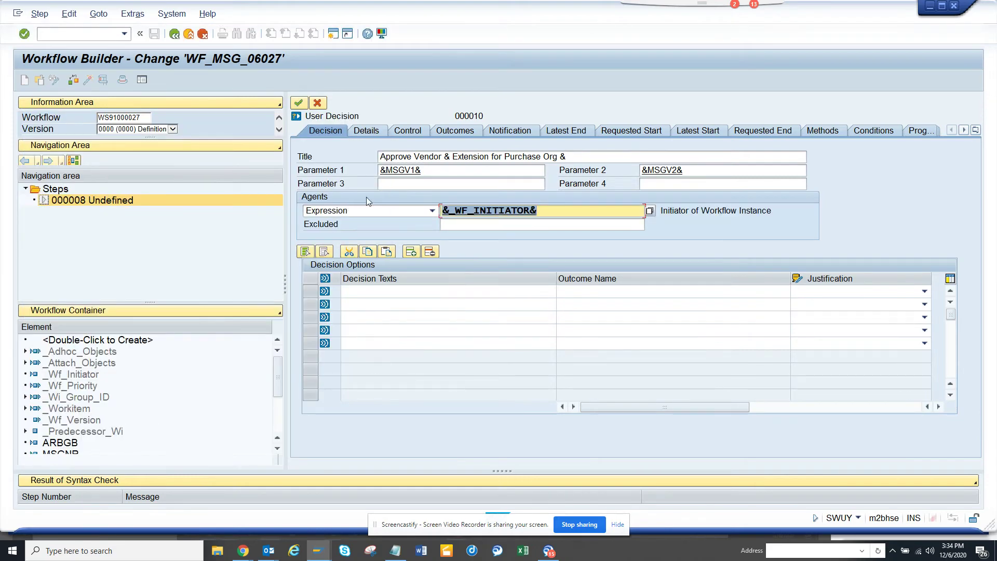
# Enter the decision texts Approve Extension and Reject Extension
pyautogui.click(393, 291)
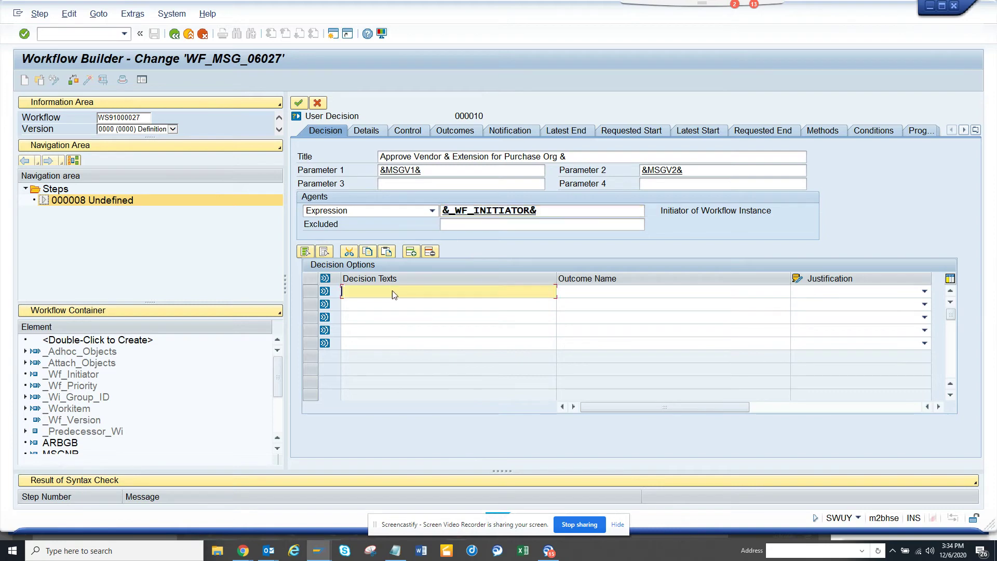
pyautogui.click(393, 303)
pyautogui.click(394, 304)
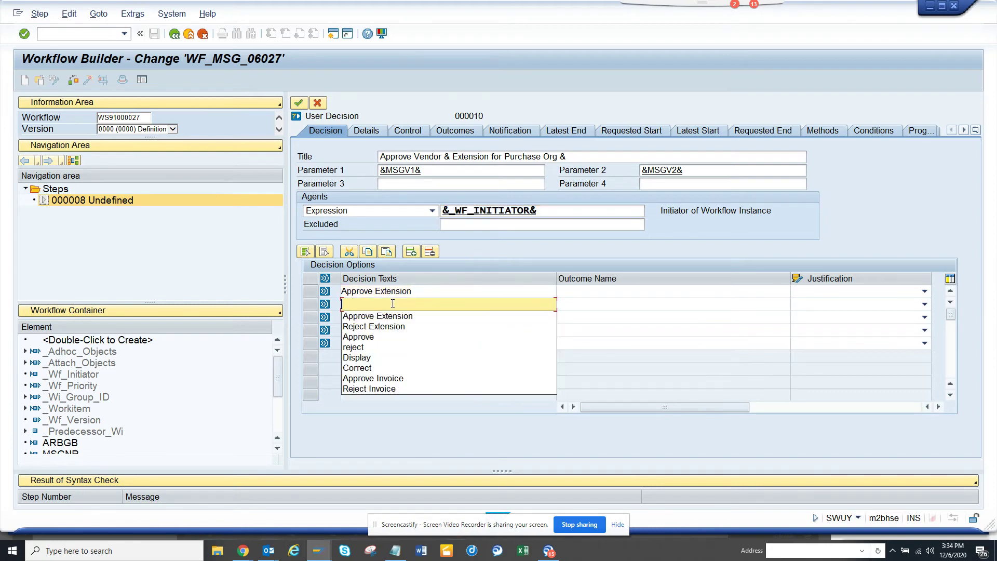
pyautogui.click(391, 328)
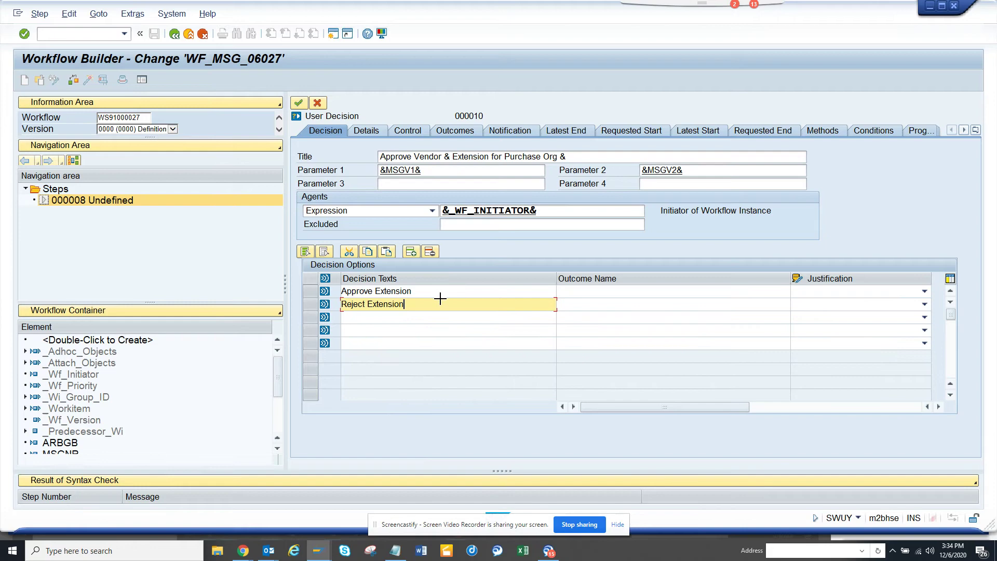
# Copy the decision texts into Outcome Name and make justification mandatory for Reject Extension
pyautogui.hotkey('ctrl', 'y')
pyautogui.moveTo(343, 289); pyautogui.dragTo(398, 306)
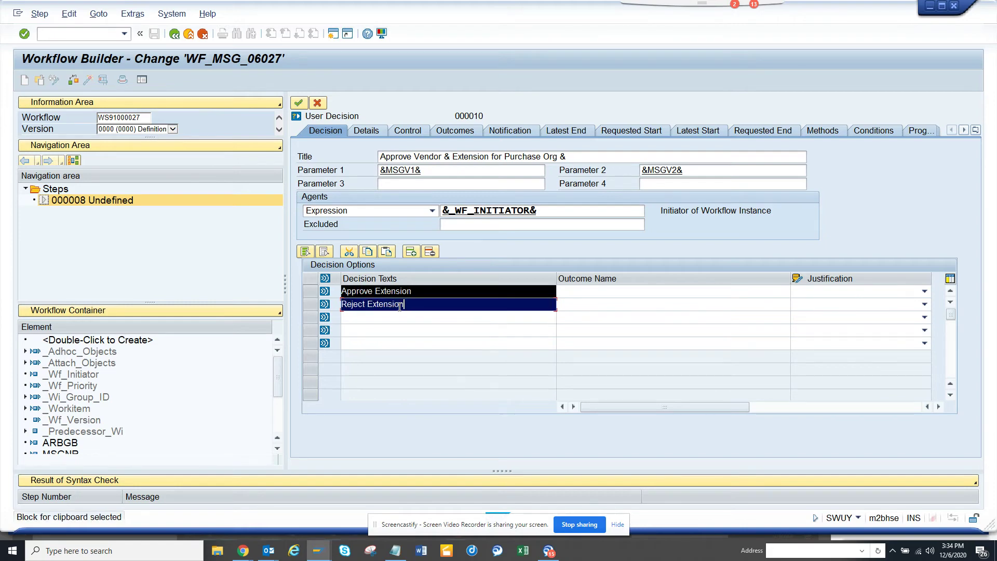
pyautogui.hotkey('ctrl', 'c')
pyautogui.click(588, 292)
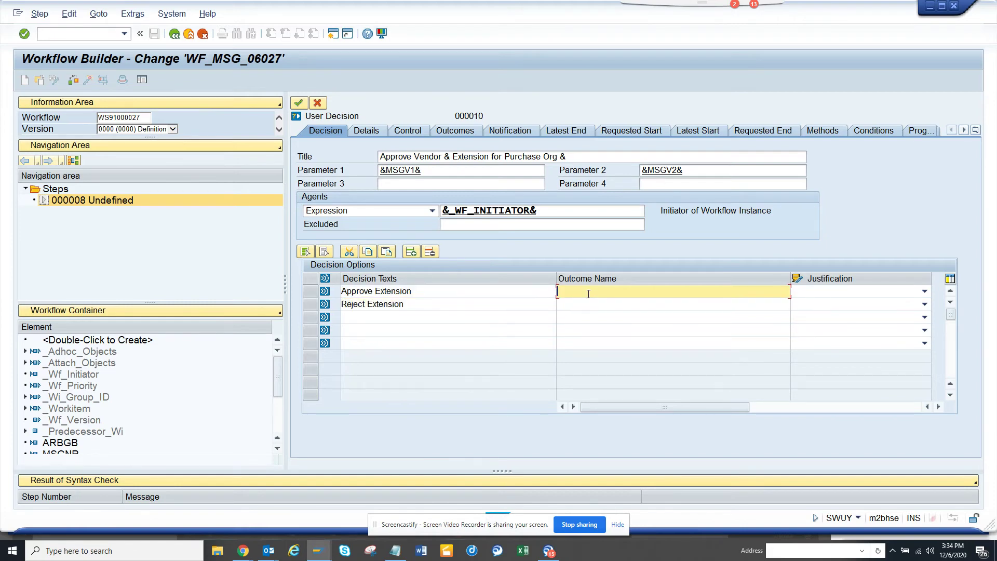
pyautogui.hotkey('ctrl', 'v')
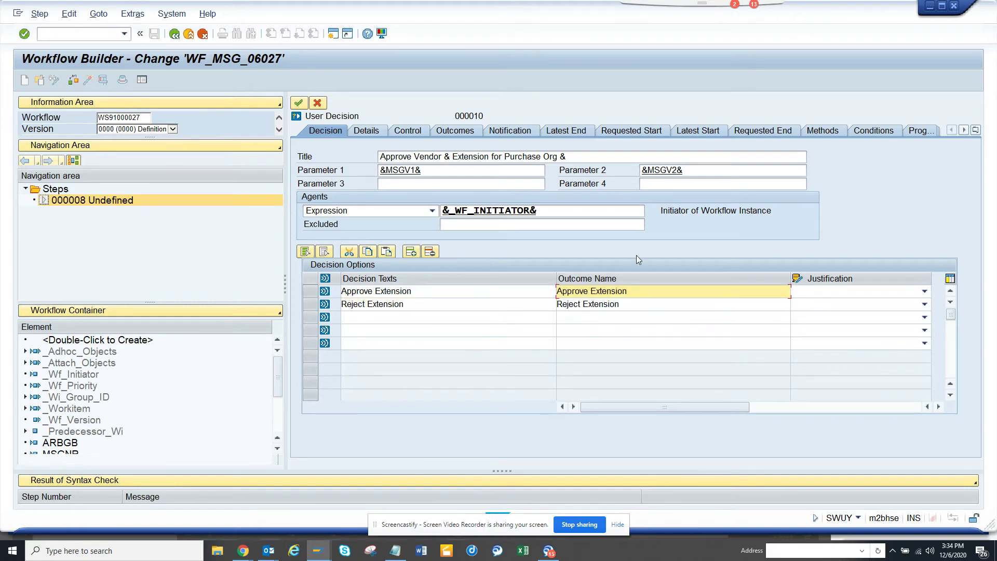
pyautogui.click(924, 304)
pyautogui.click(830, 337)
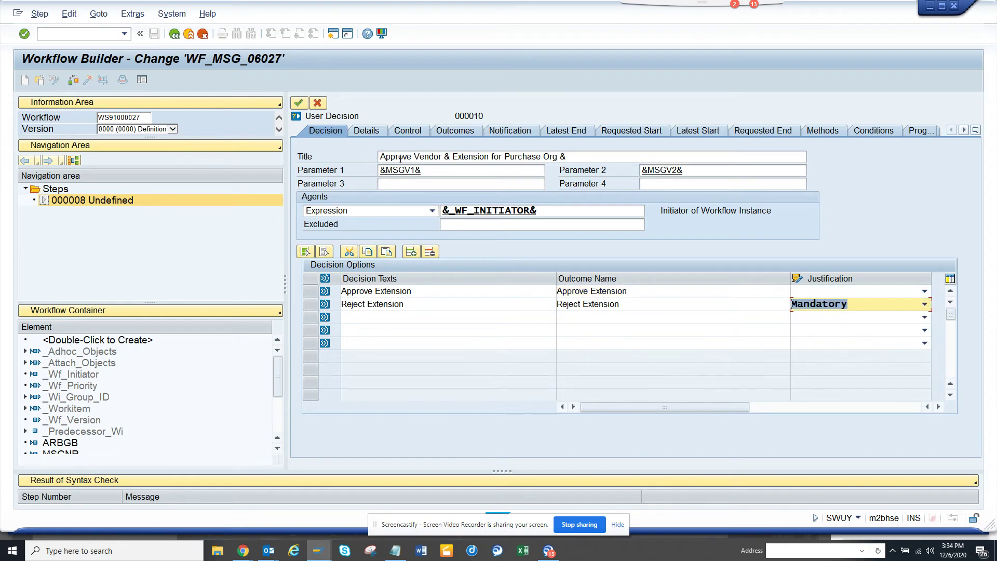
# Transfer the decision step, activate WF_MSG_06027 and return to the purchase order window
pyautogui.click(299, 103)
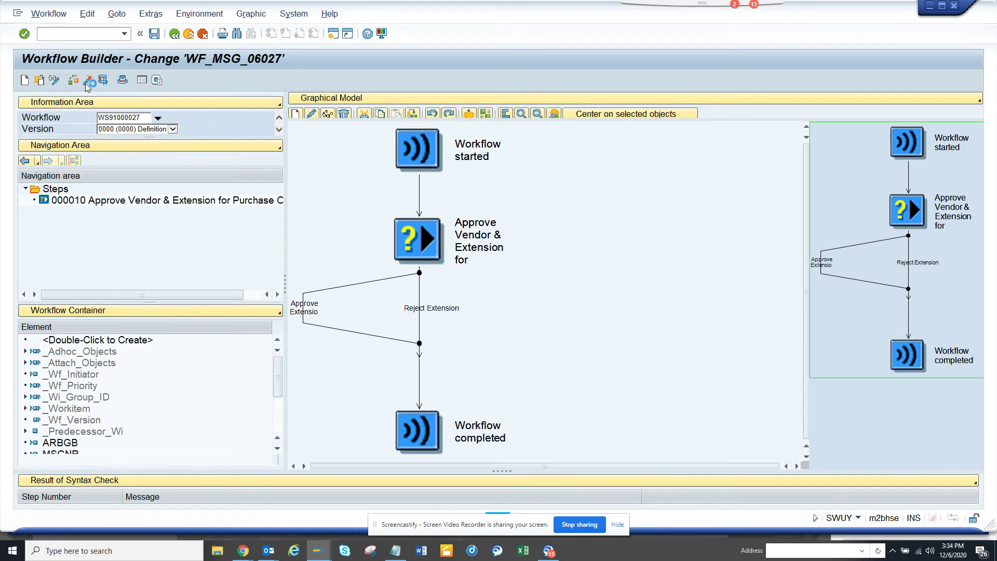
pyautogui.click(86, 83)
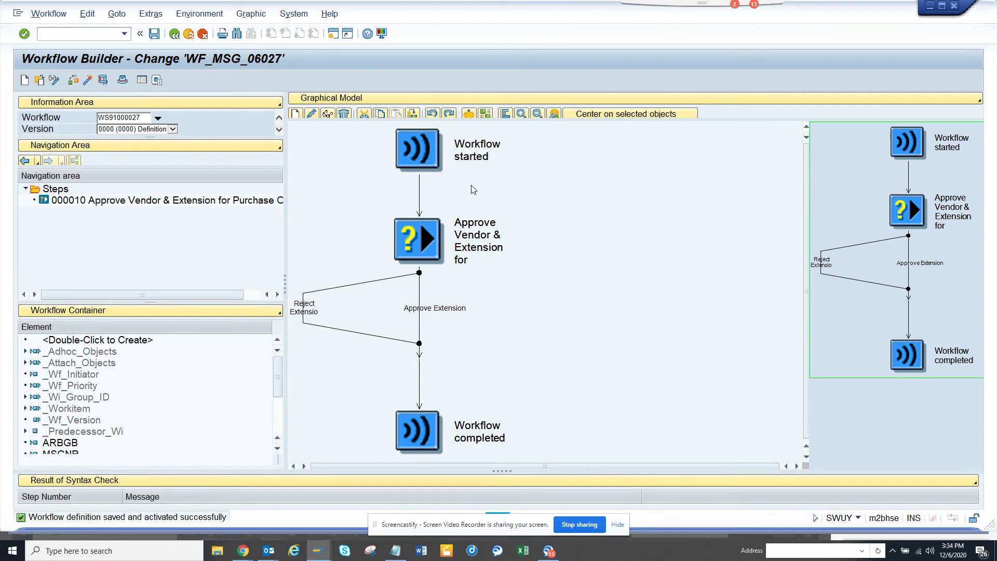
pyautogui.hotkey('alt', 'Tab')
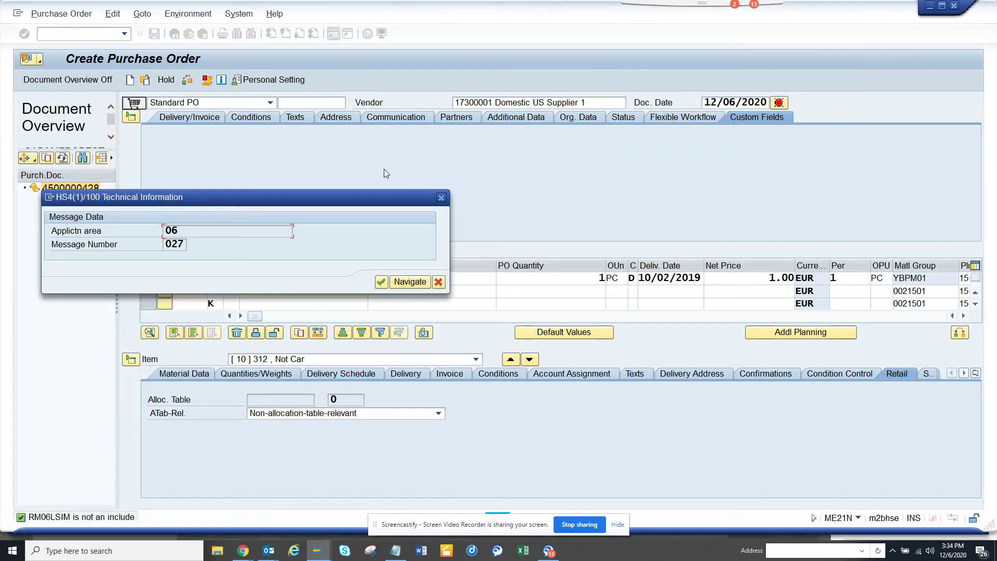
# Close the message help and restart Create Purchase Order with /nme21n
pyautogui.click(441, 198)
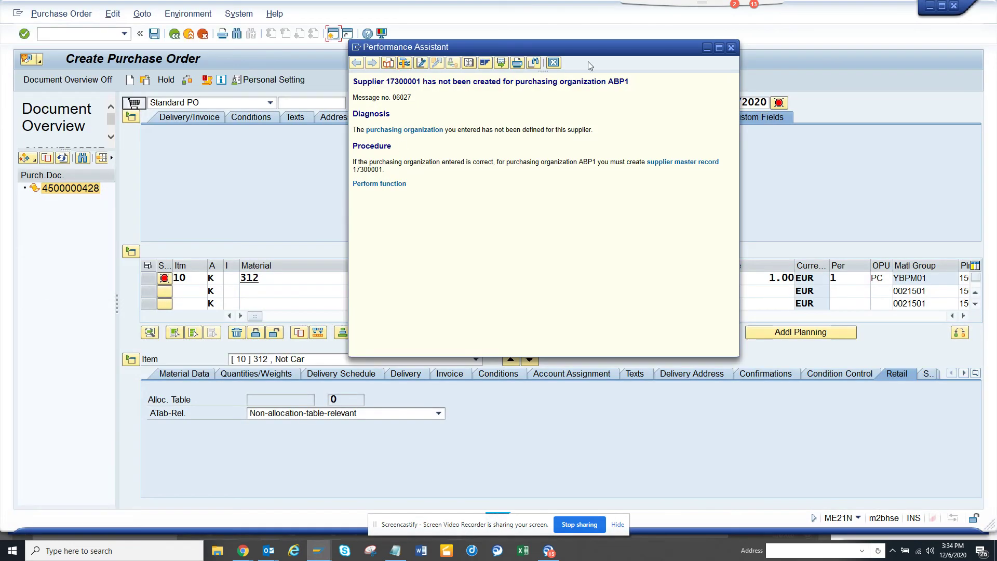
pyautogui.click(554, 62)
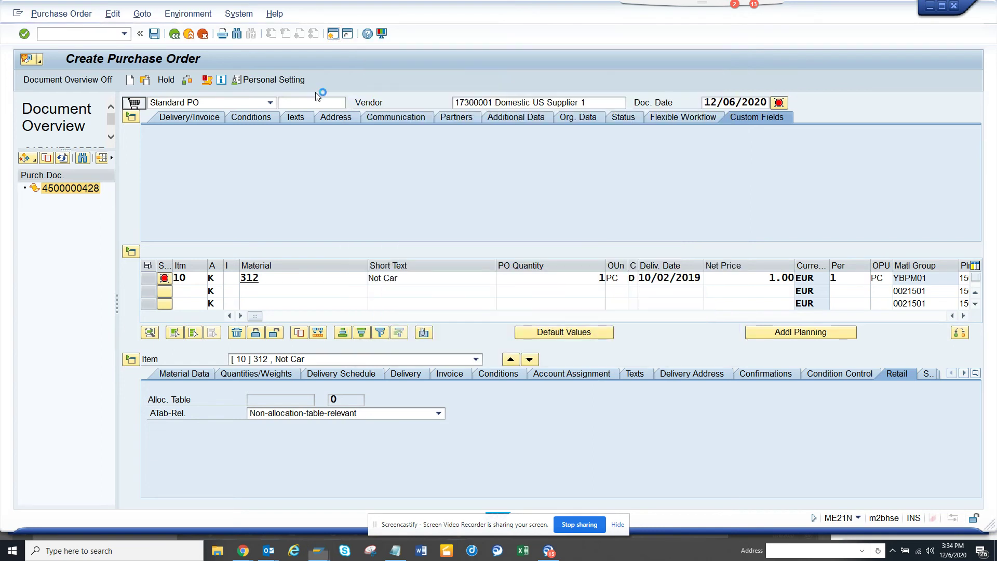
pyautogui.click(103, 36)
pyautogui.write('/nme21n')
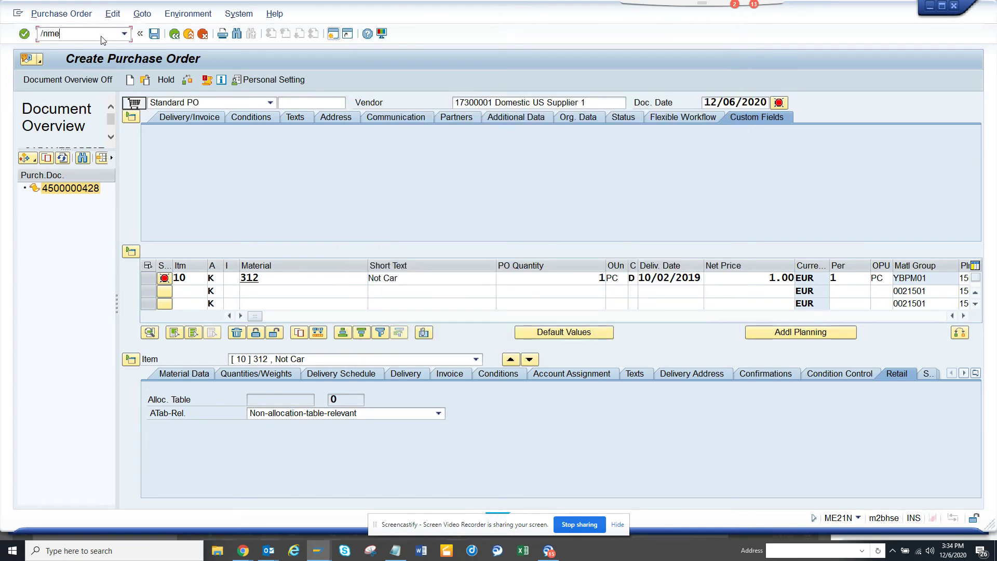
pyautogui.press('Return')
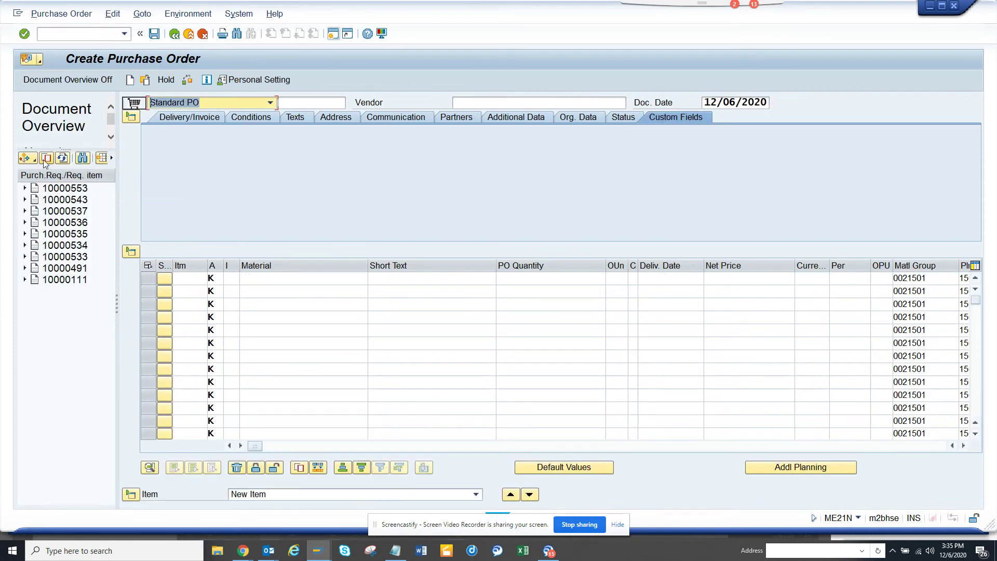
# Reload the saved purchase order from the Document Overview so the ABP1 supplier error reappears
pyautogui.click(35, 160)
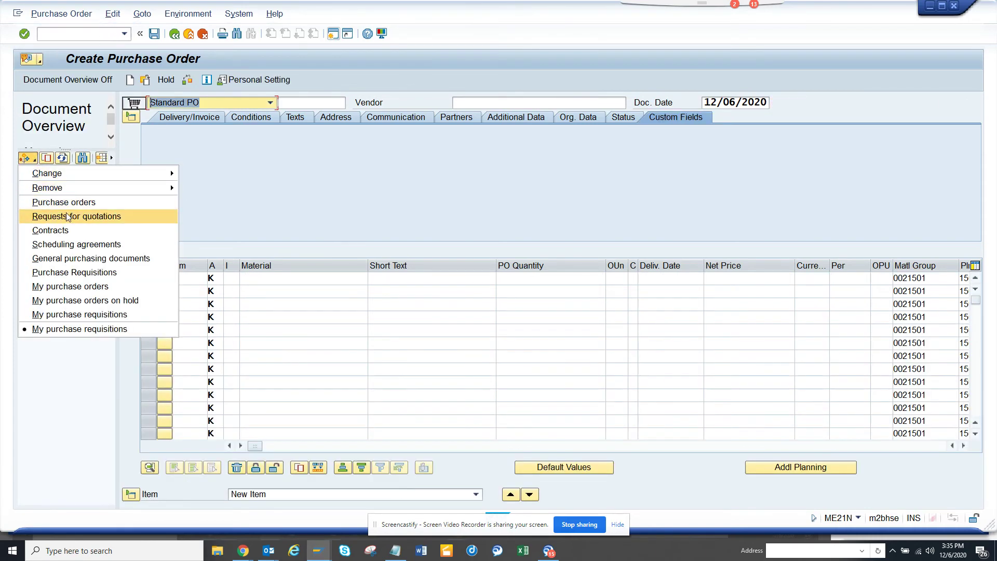
pyautogui.click(67, 198)
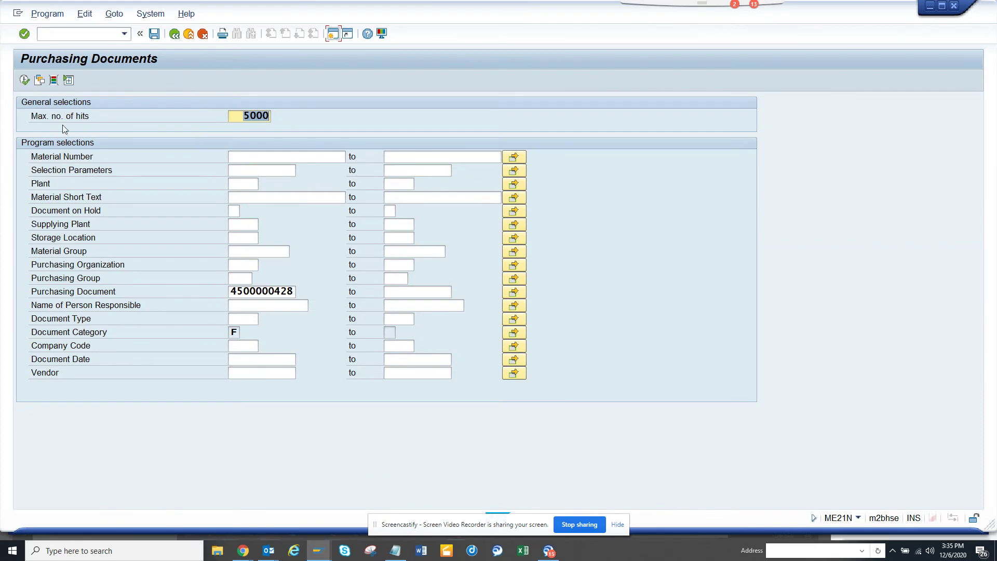
pyautogui.click(24, 80)
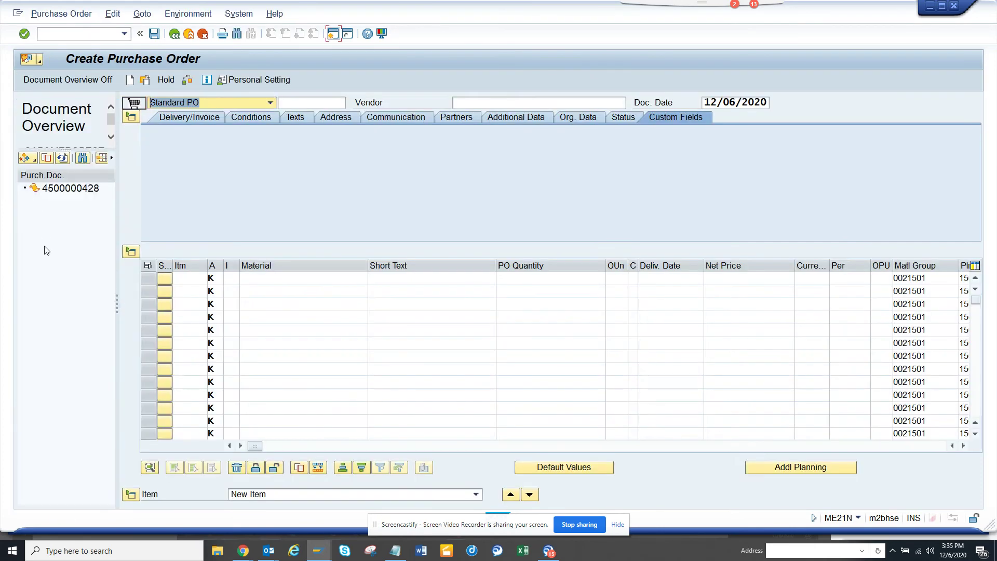
pyautogui.moveTo(67, 190); pyautogui.dragTo(133, 105)
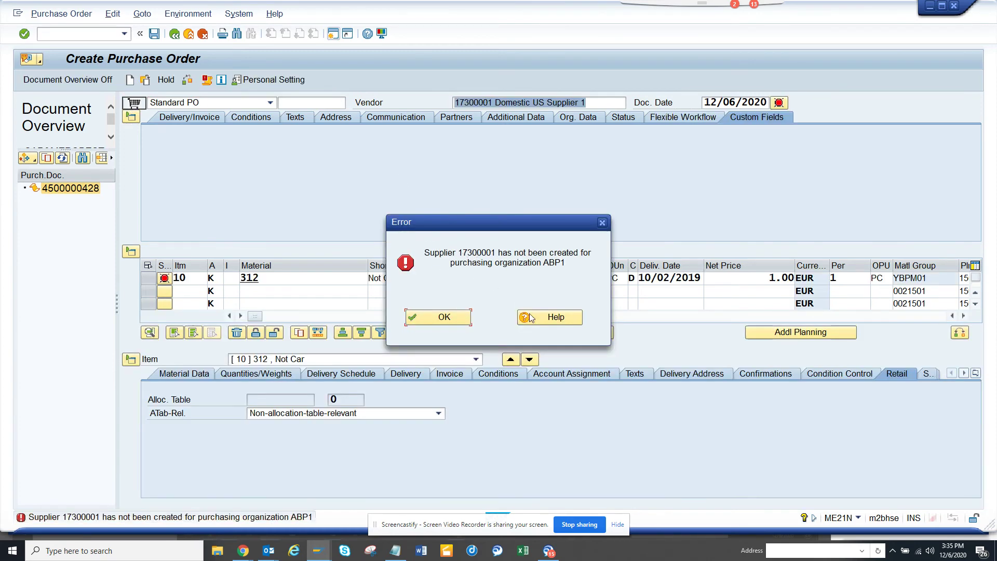
# Start the vendor extension workflow from the error's help to reach the Vendor 17300001 ABP1 decision step
pyautogui.click(553, 317)
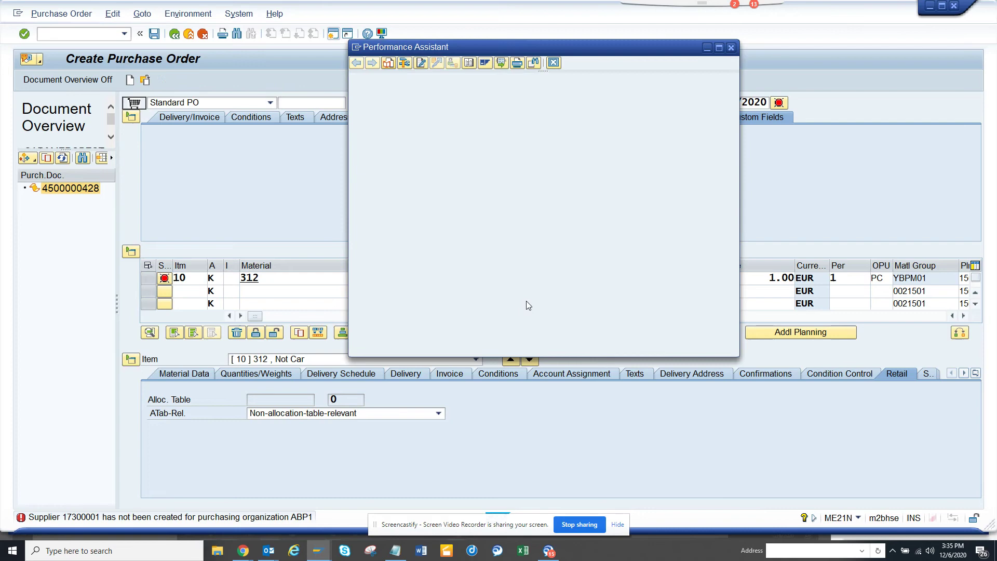
pyautogui.click(502, 63)
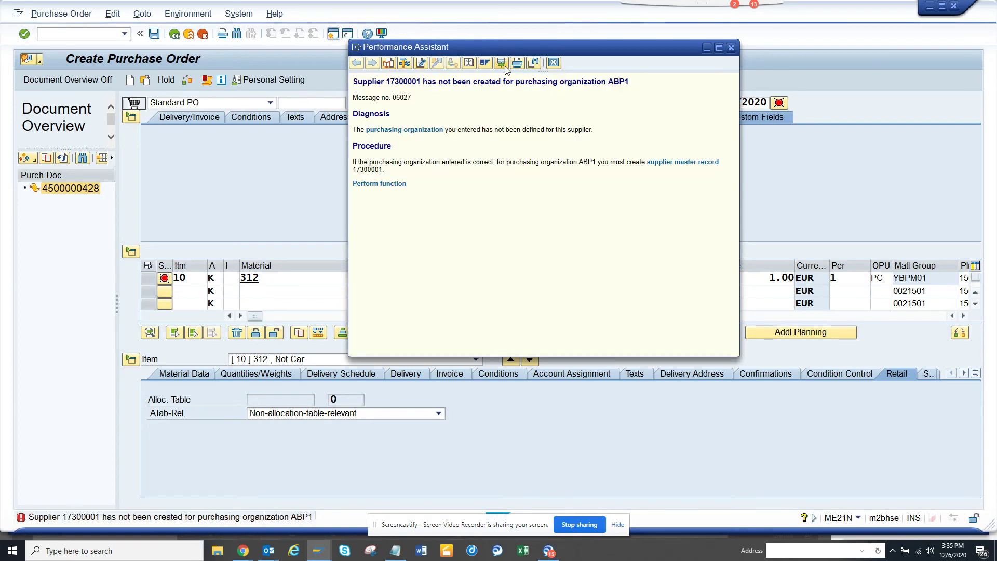
pyautogui.press('Return')
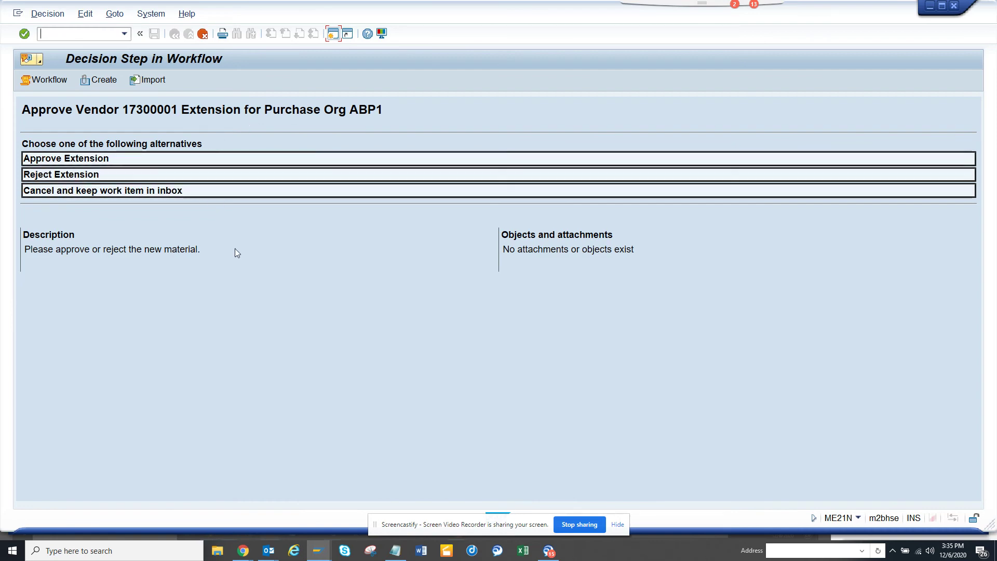
# Reject the vendor extension with the reason 'This Porg is wrong please use another Porg'
pyautogui.click(246, 175)
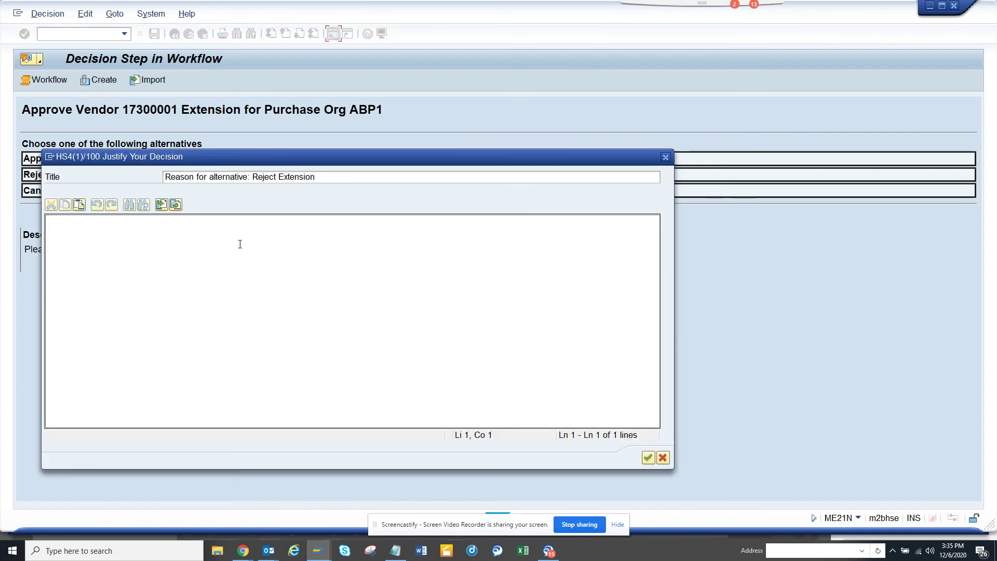
pyautogui.write('This ')
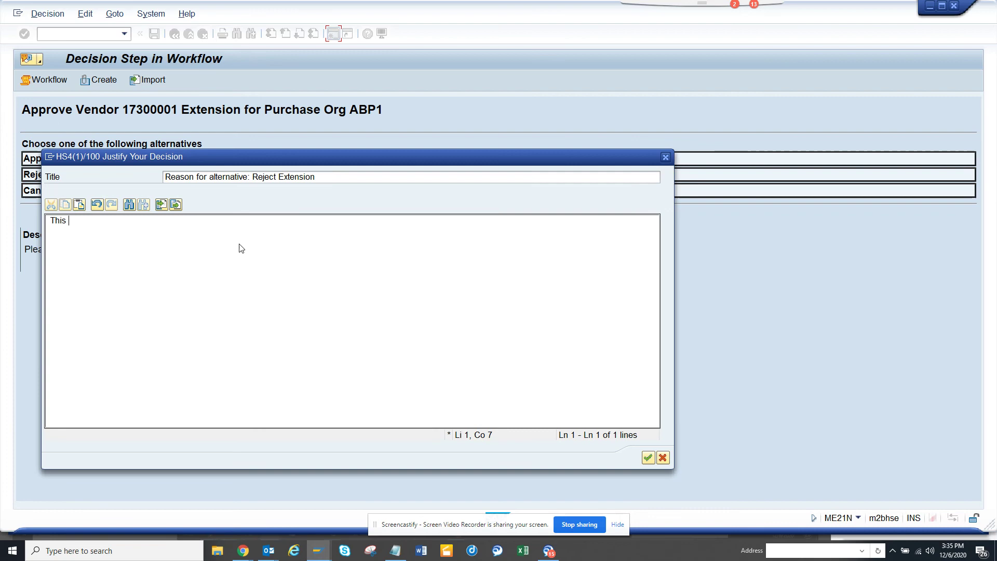
pyautogui.write('Porg is wr')
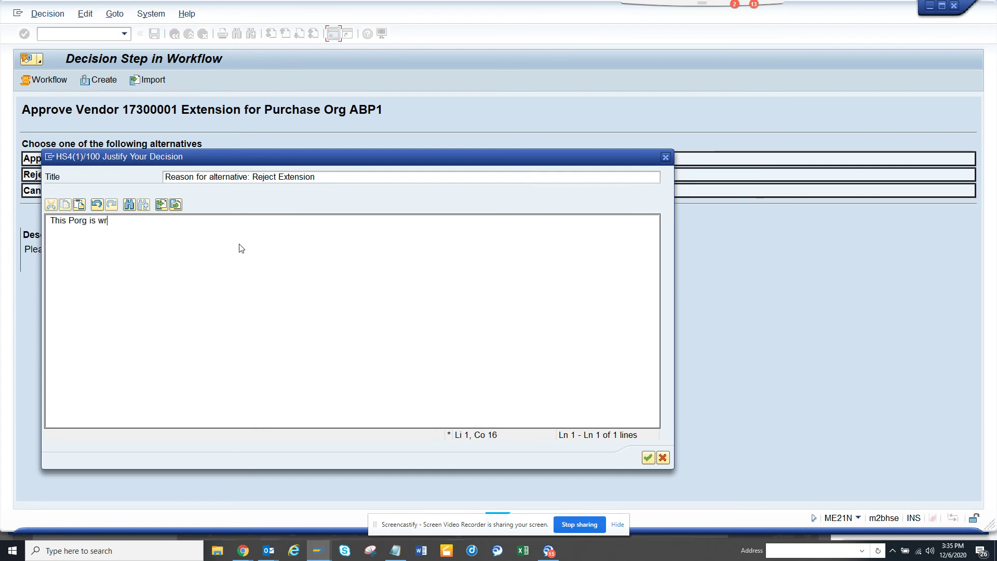
pyautogui.write('ong please use an')
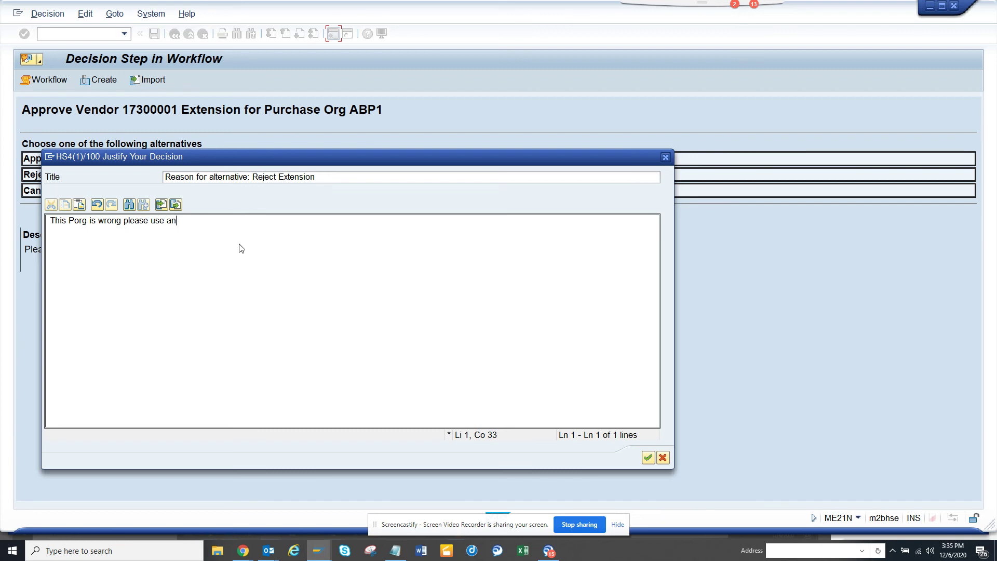
pyautogui.write('other Porg')
# Confirm the rejection justification to complete the workflow task
pyautogui.click(648, 458)
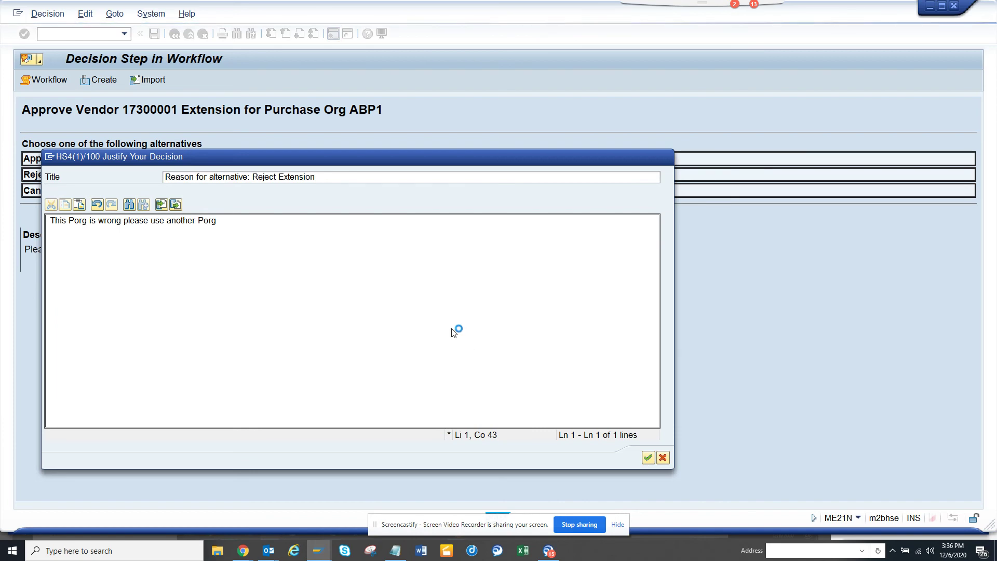